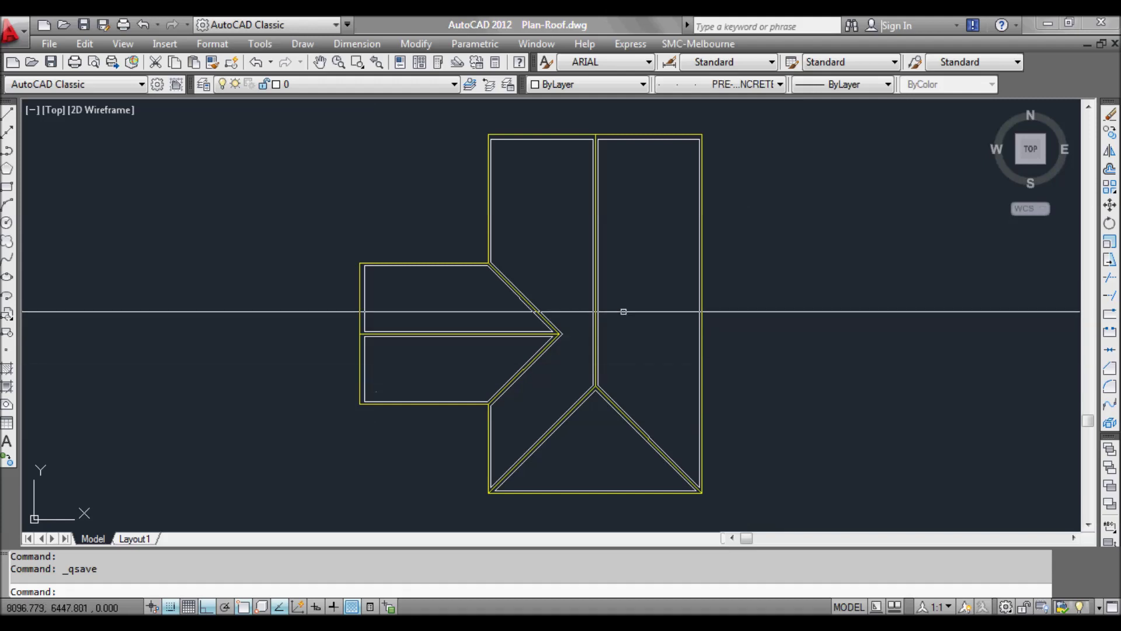
Look over the roof plan in Plan-Roof.dwg and the site boundary in SiteTitleBdry.dwg.
scroll(625, 293, down, 3)
scroll(593, 335, up, 3)
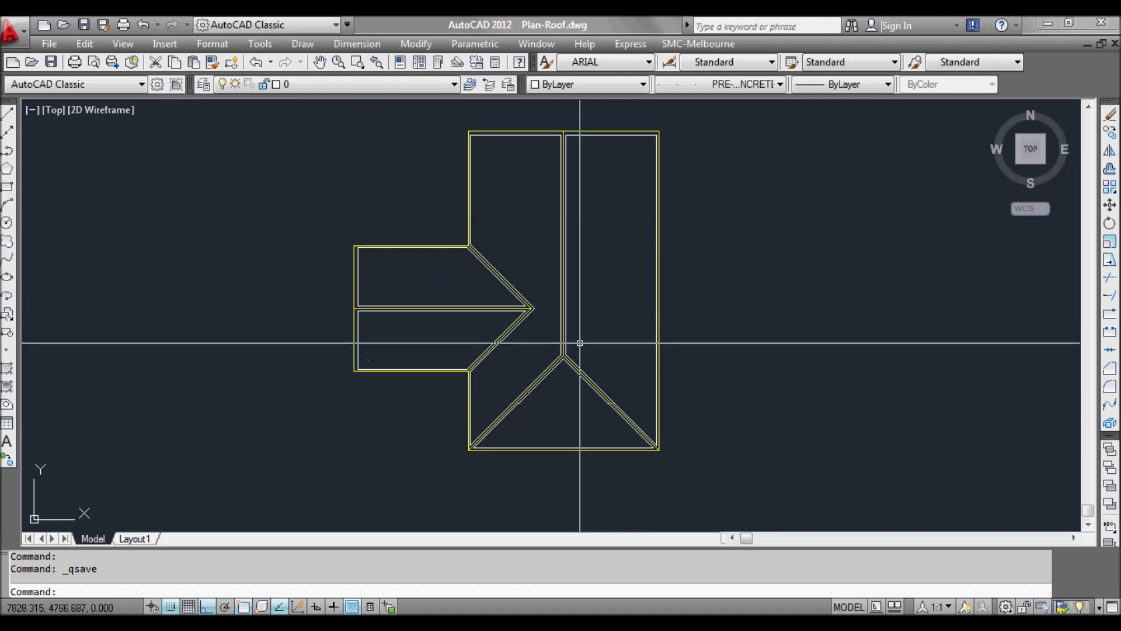
scroll(579, 343, down, 2)
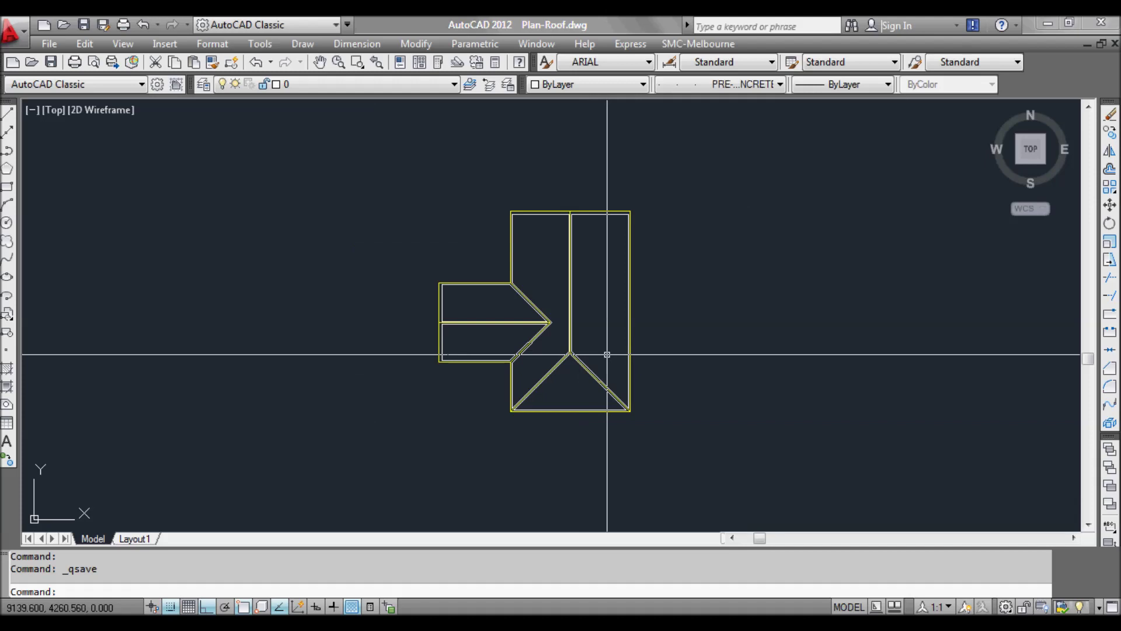
key(ctrl+Tab)
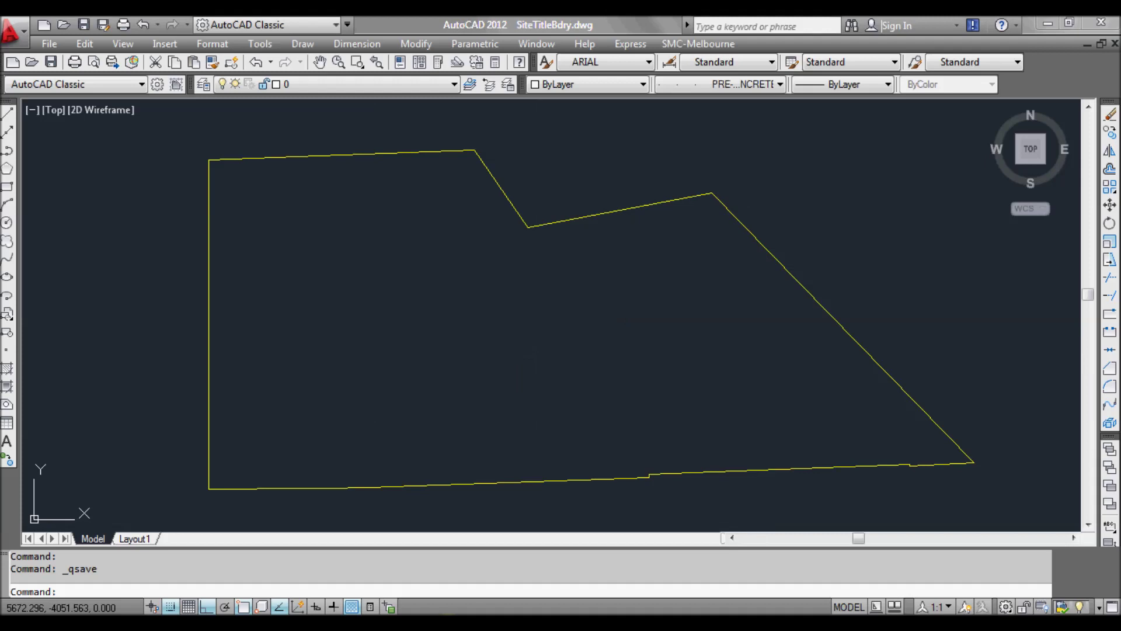
key(ctrl+Tab)
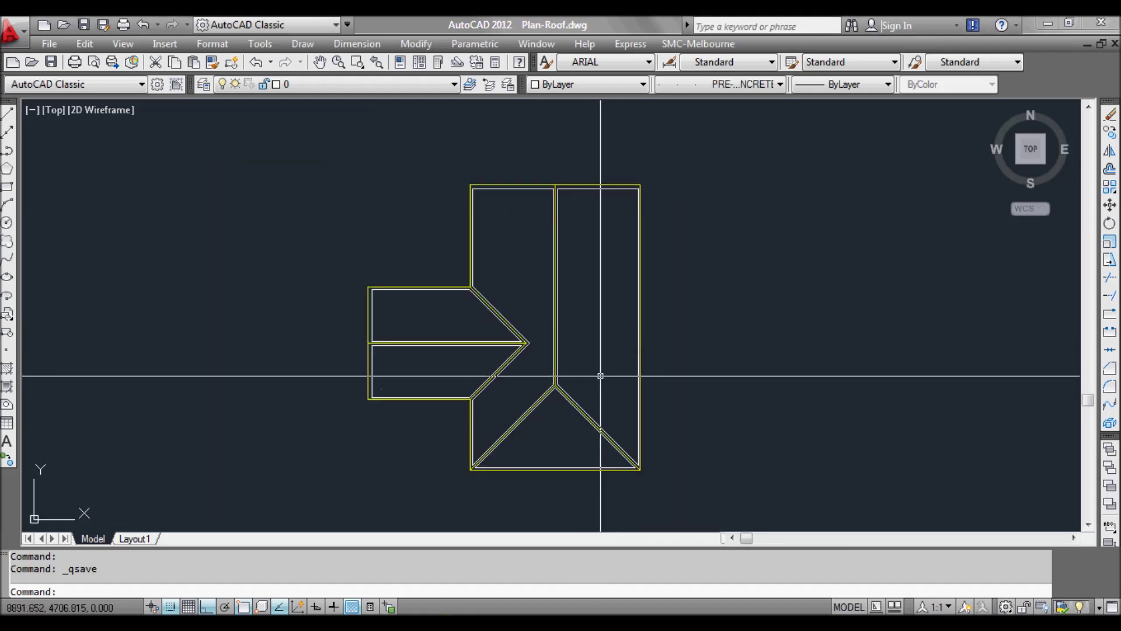
Attach SiteTitleBdry.dwg to the Plan-Roof drawing as an external reference of type Attachment, at insertion point 0,0,0 and scale 1.
text(xr)
key(Return)
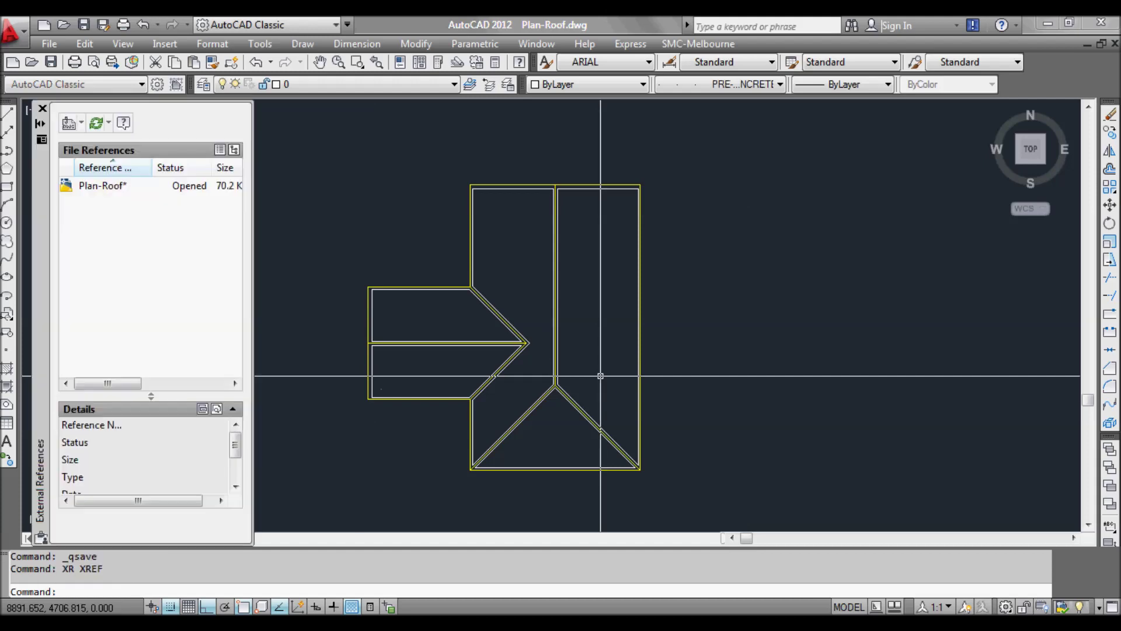
click(82, 123)
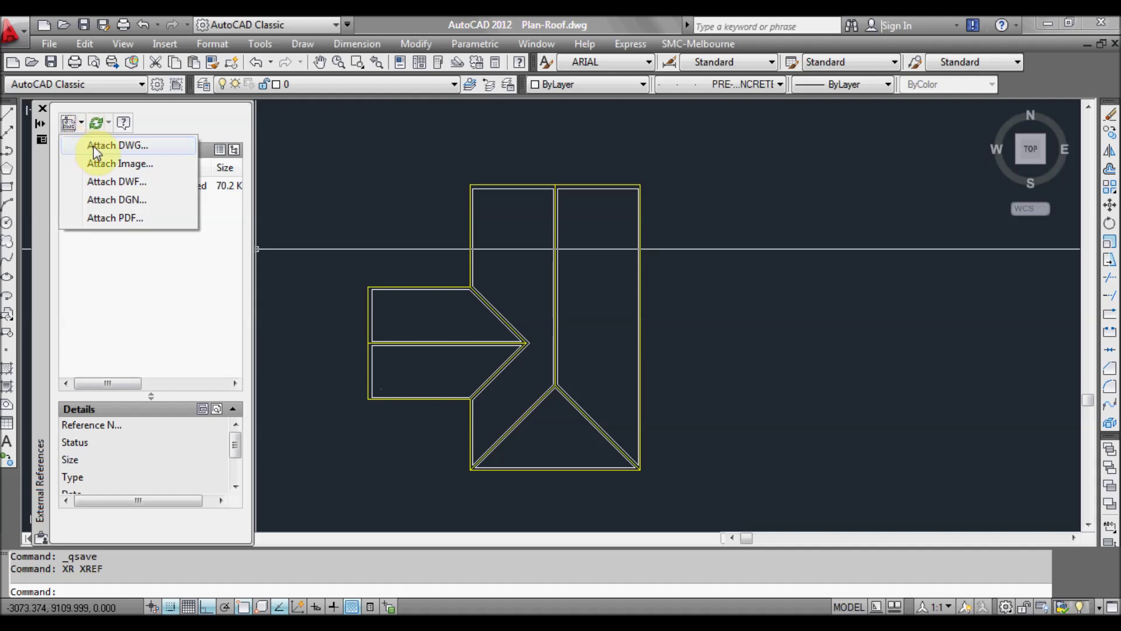
click(94, 147)
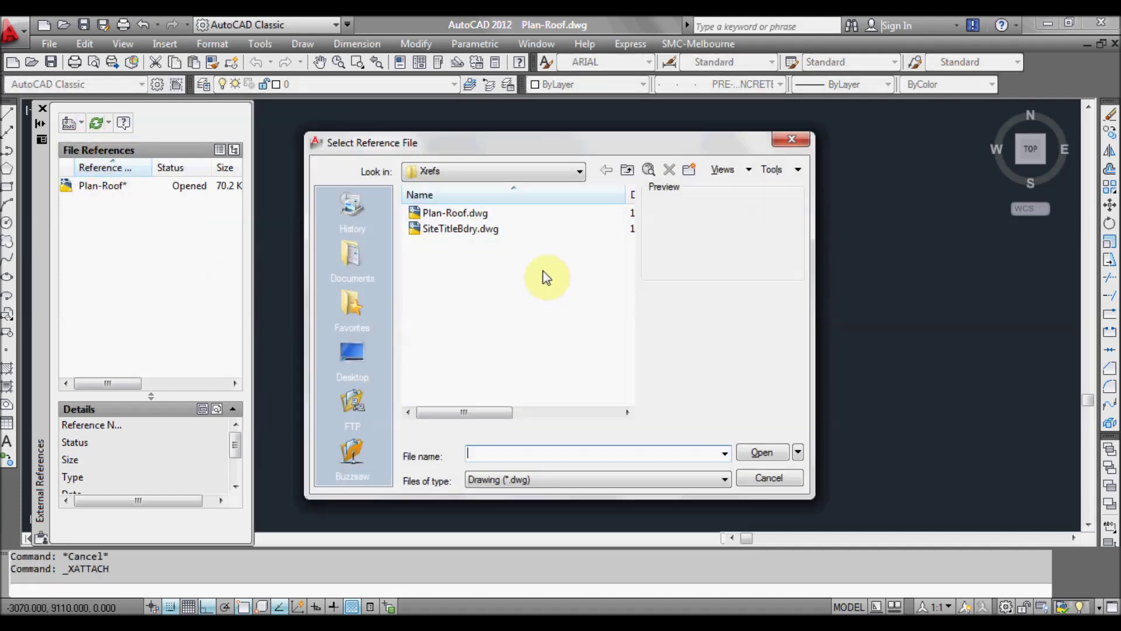
click(520, 270)
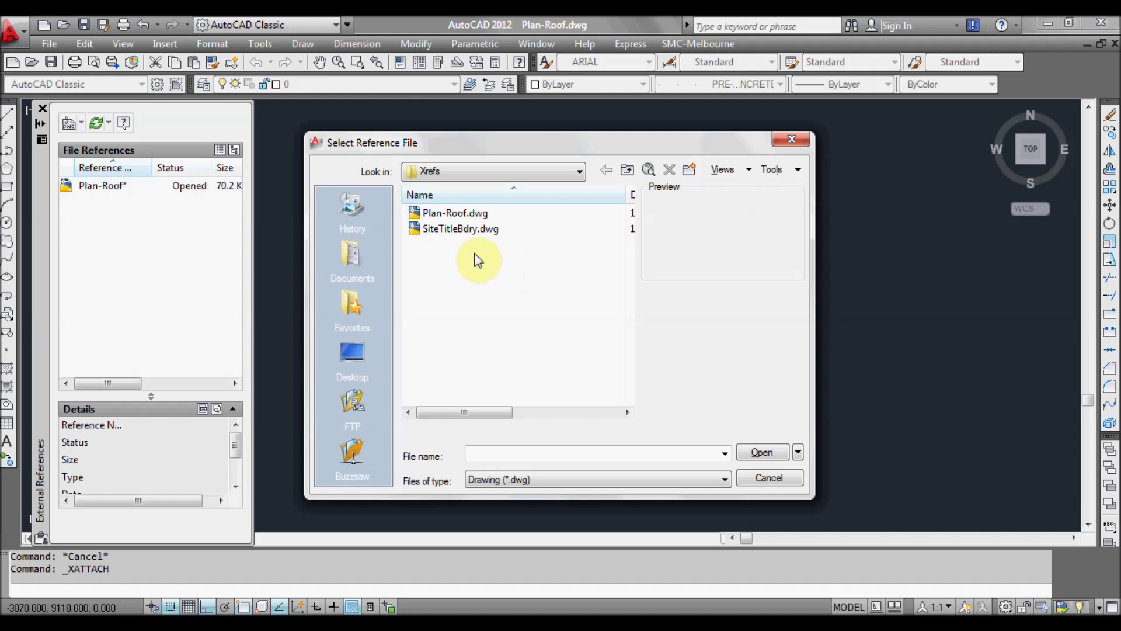
click(462, 232)
click(764, 453)
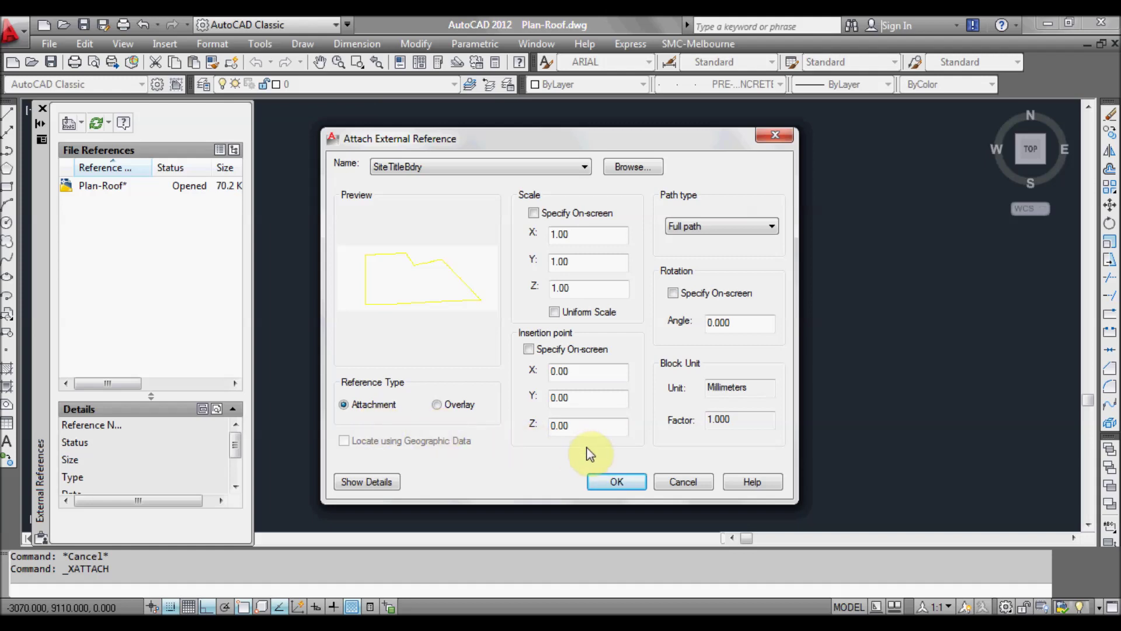
click(615, 482)
scroll(555, 380, down, 3)
scroll(555, 381, up, 2)
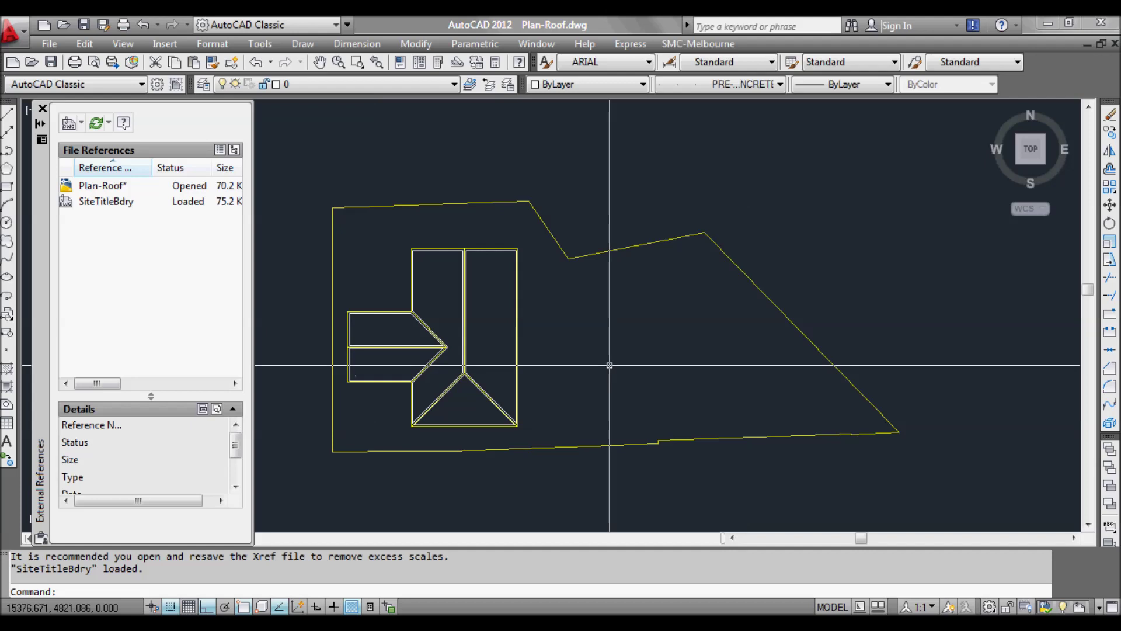
Examine the attached site boundary around the roof plan by selecting it at several places and clearing each selection.
scroll(609, 365, down, 1)
click(621, 418)
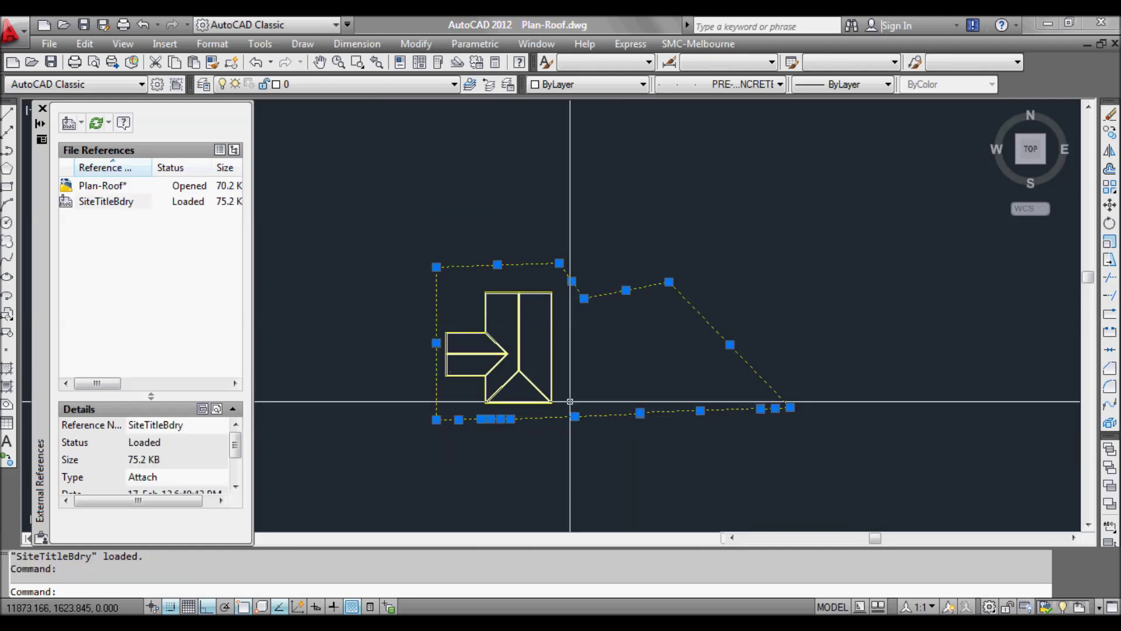
scroll(570, 396, up, 2)
key(Escape)
click(608, 248)
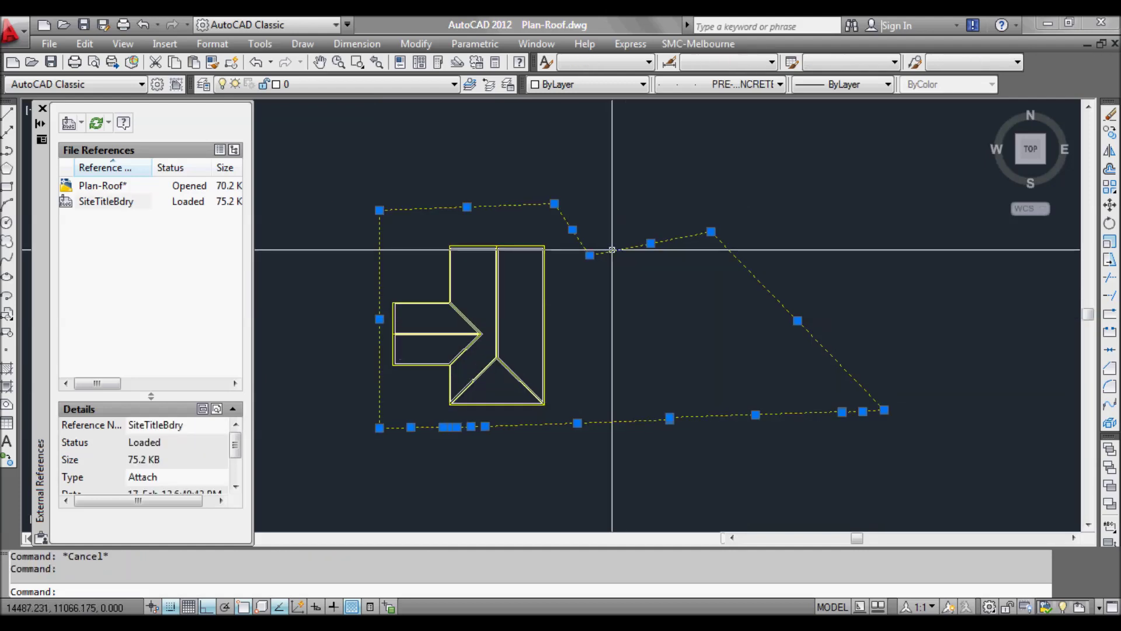
key(Escape)
scroll(580, 228, up, 3)
click(580, 225)
click(596, 288)
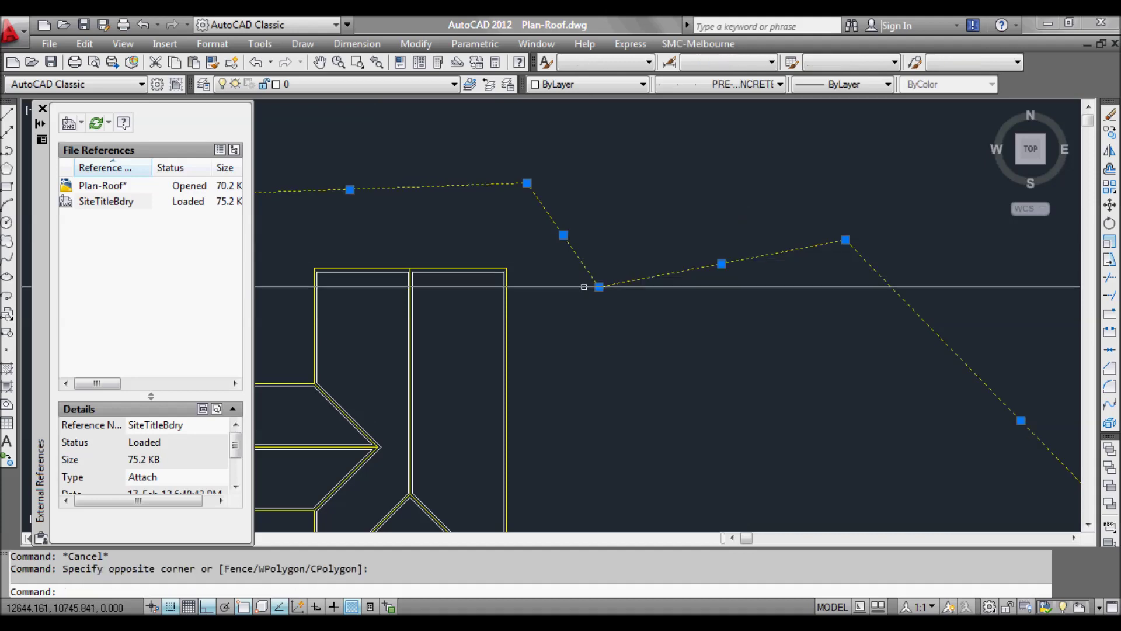
key(Escape)
scroll(601, 290, down, 2)
click(604, 290)
click(586, 262)
key(Escape)
Check the open SiteTitleBdry drawing, return to Plan-Roof.dwg and save it with the attached reference.
mouse_move(496, 623)
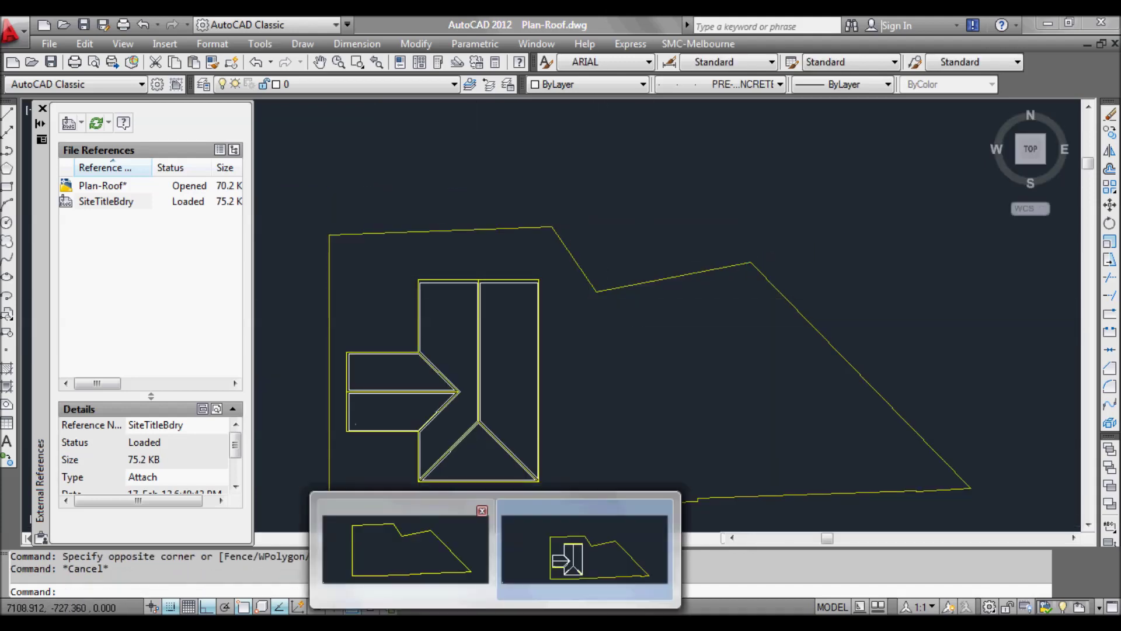
click(586, 538)
scroll(651, 344, down, 2)
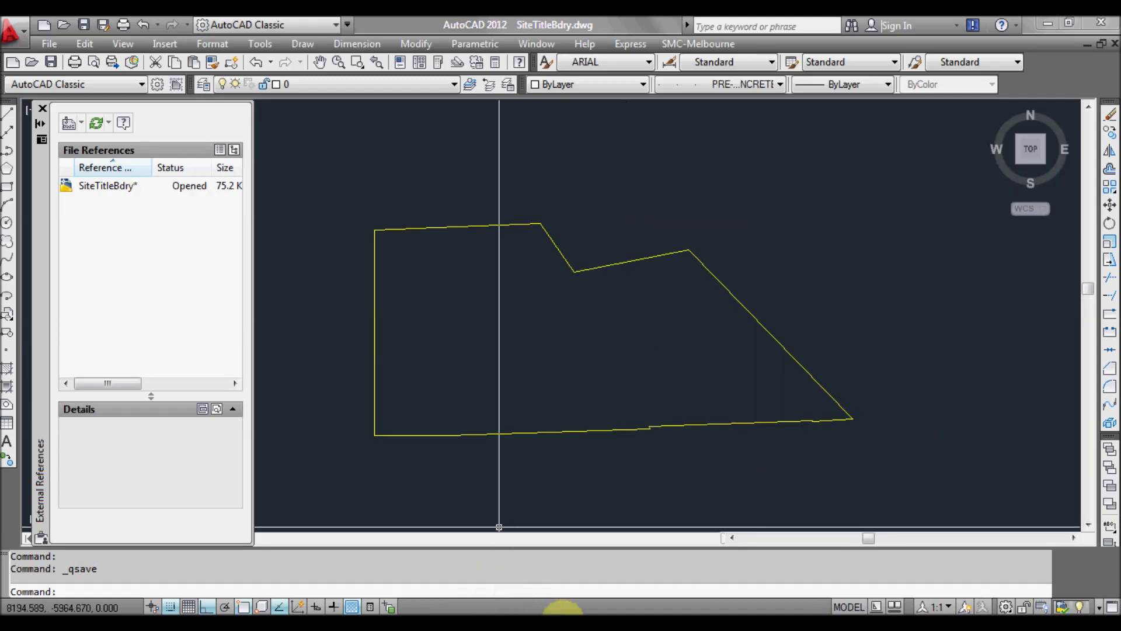
click(561, 614)
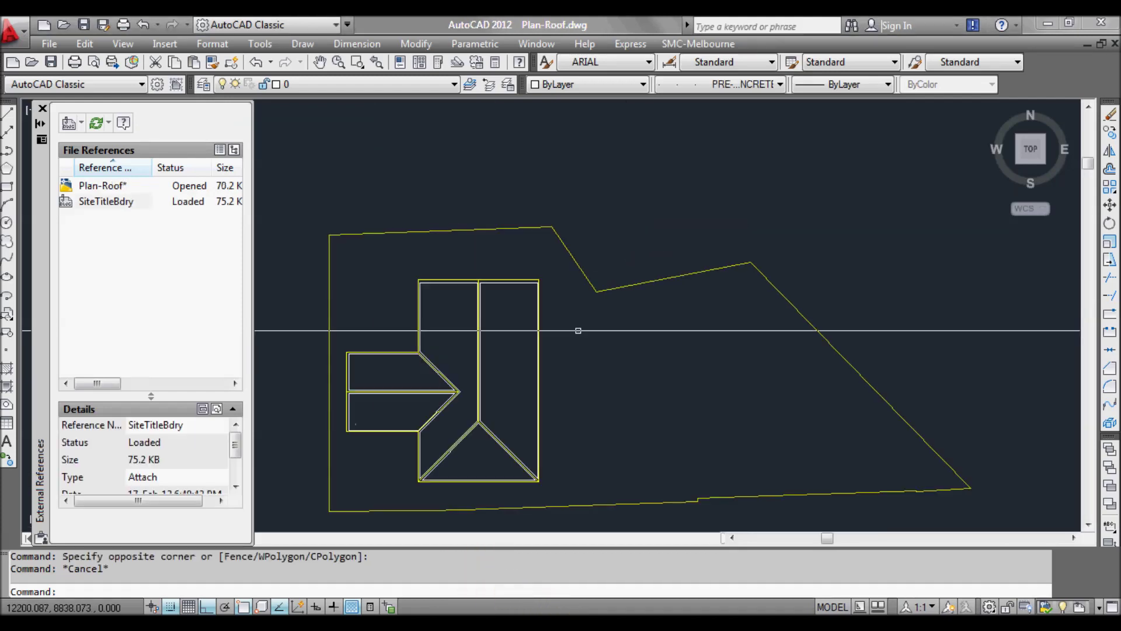
click(52, 62)
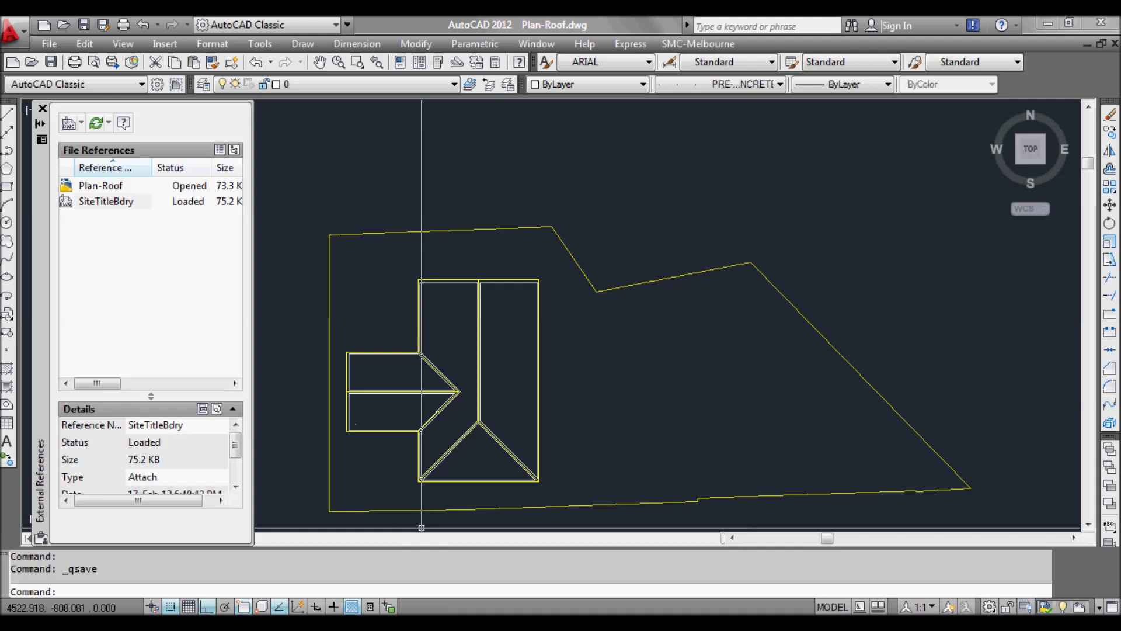
In SiteTitleBdry.dwg, stretch the inward notch corner of the boundary up beyond the upper edge.
click(586, 538)
scroll(646, 321, down, 1)
click(635, 324)
click(595, 270)
click(601, 291)
click(617, 245)
Stretch the boundary's upper right corner horizontally outward to the right and save SiteTitleBdry.dwg.
click(679, 260)
click(672, 289)
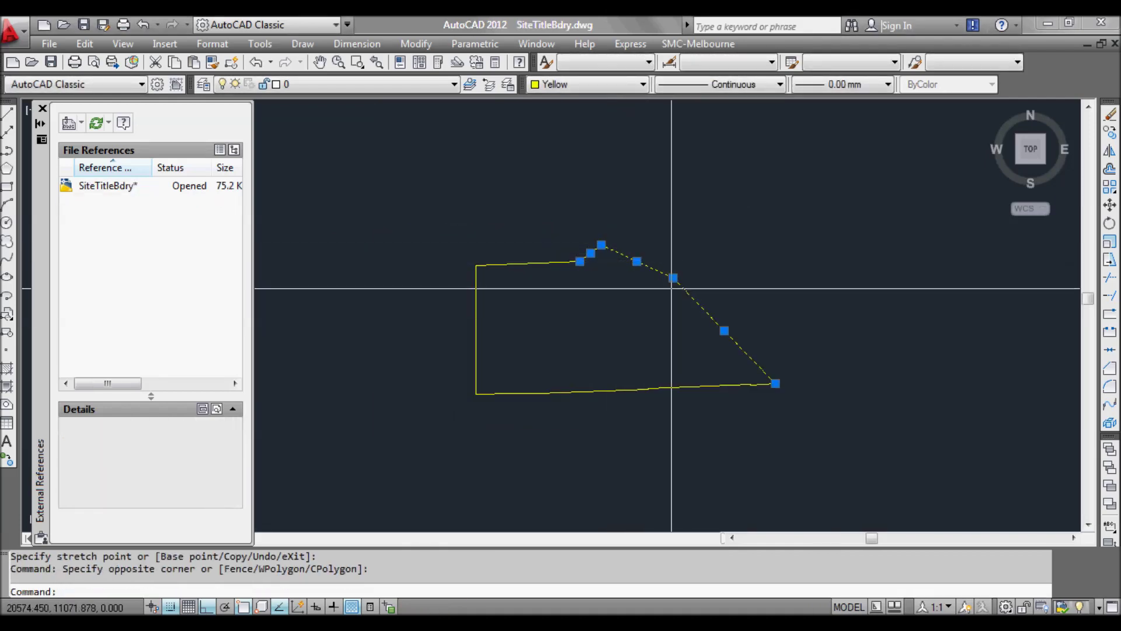
click(673, 278)
click(742, 278)
key(Escape)
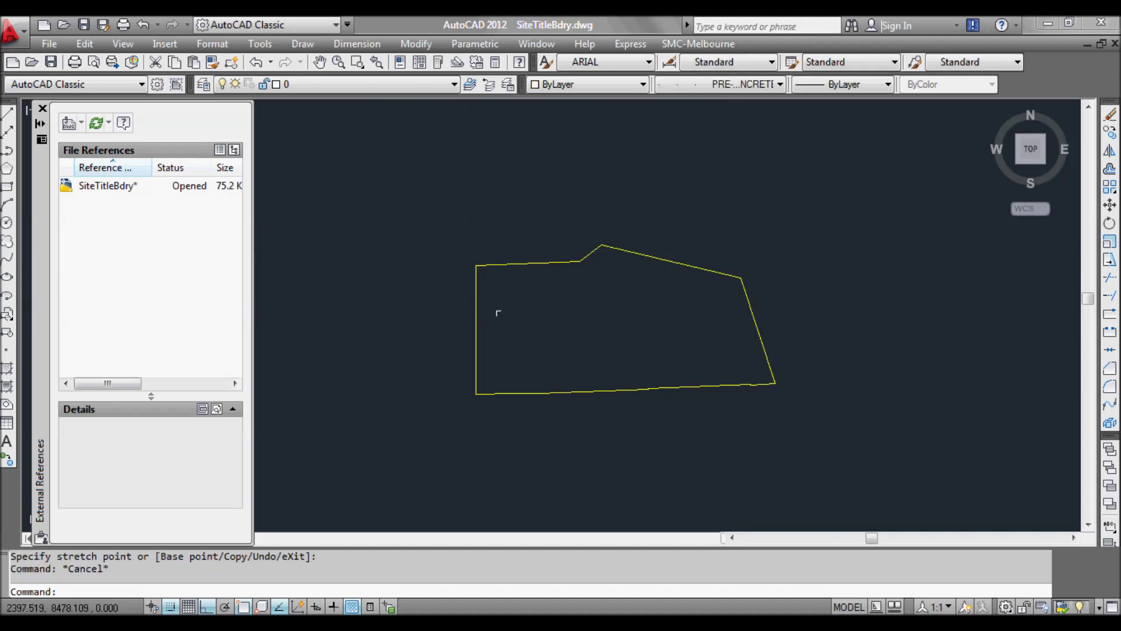
click(51, 62)
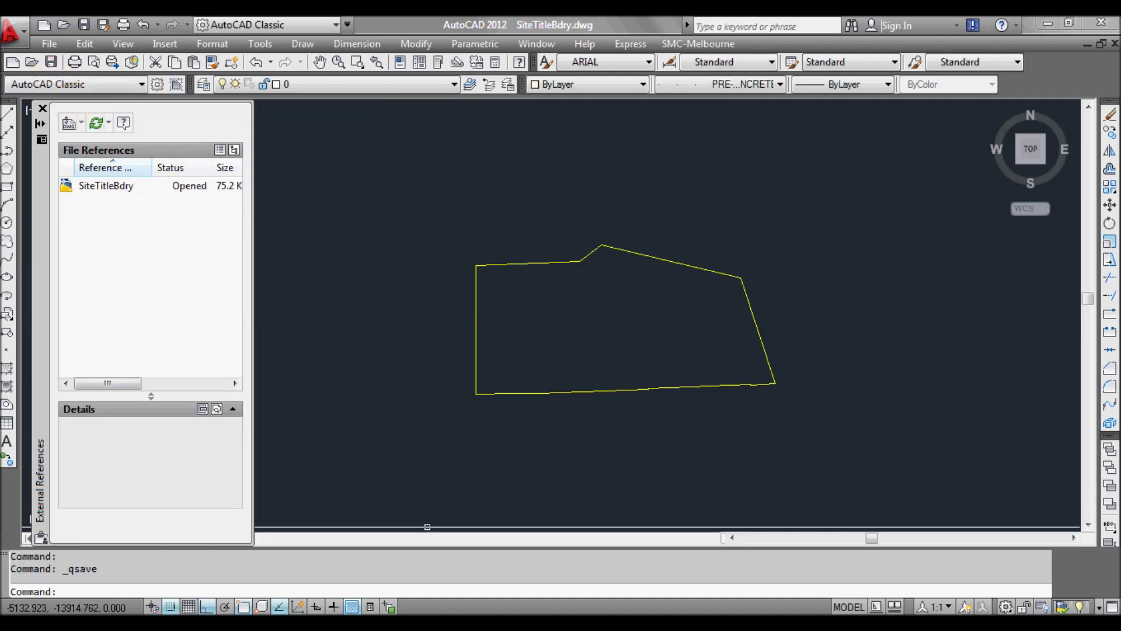
Return to Plan-Roof.dwg and reload the changed SiteTitleBdry reference, followed by all external references.
key(ctrl+Tab)
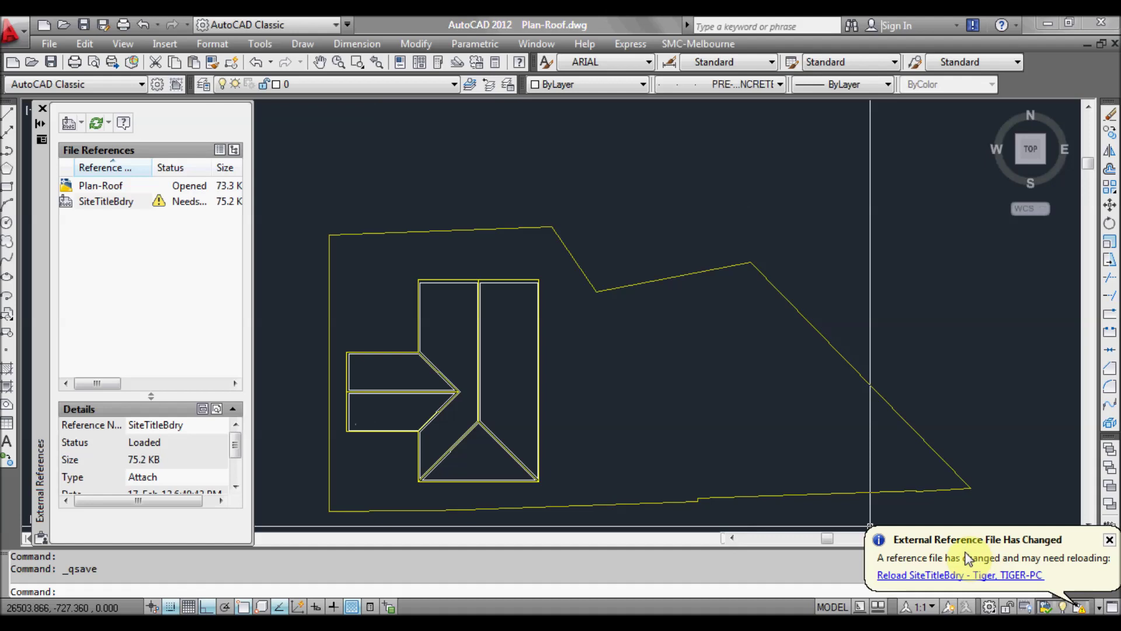
click(945, 575)
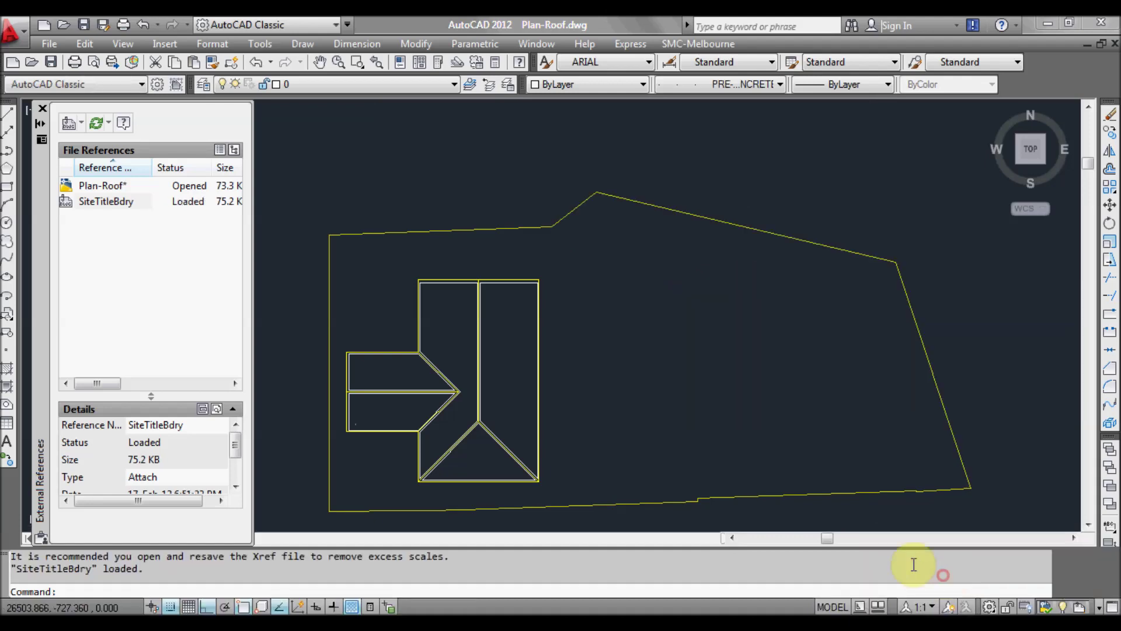
click(109, 124)
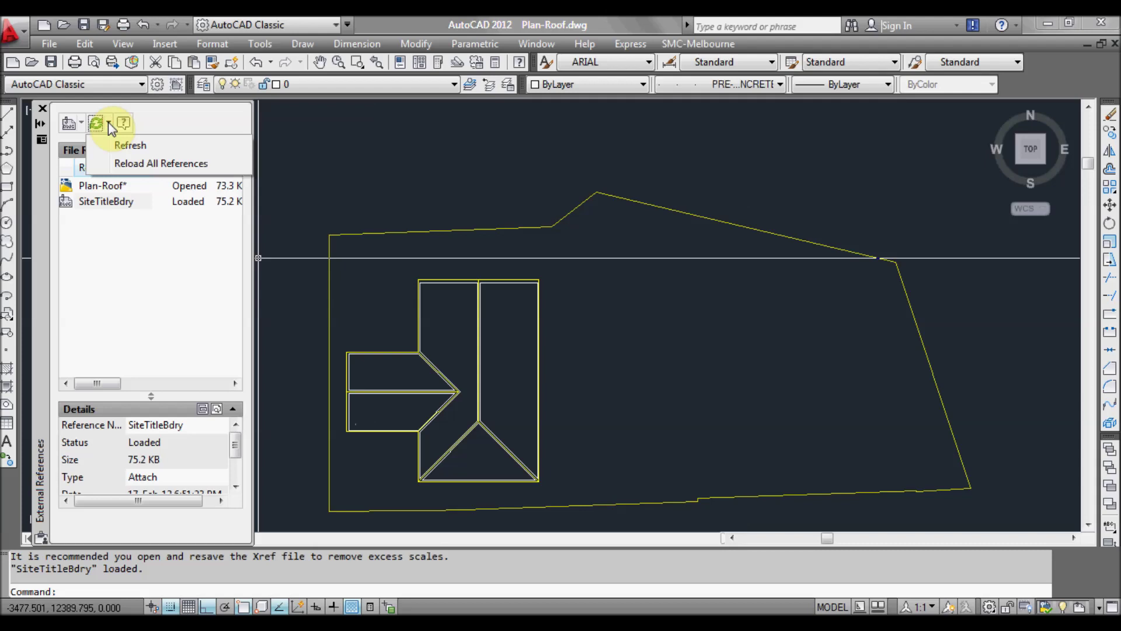
click(165, 164)
Reload the SiteTitleBdry reference individually and view the boundary around the roof plan.
click(116, 202)
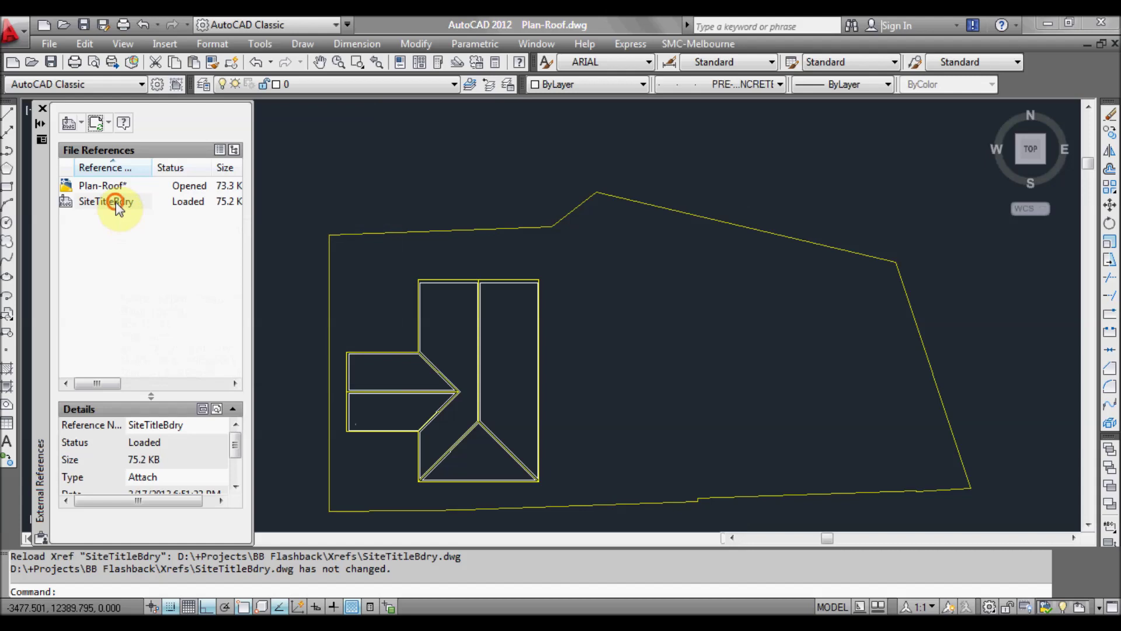
right_click(115, 202)
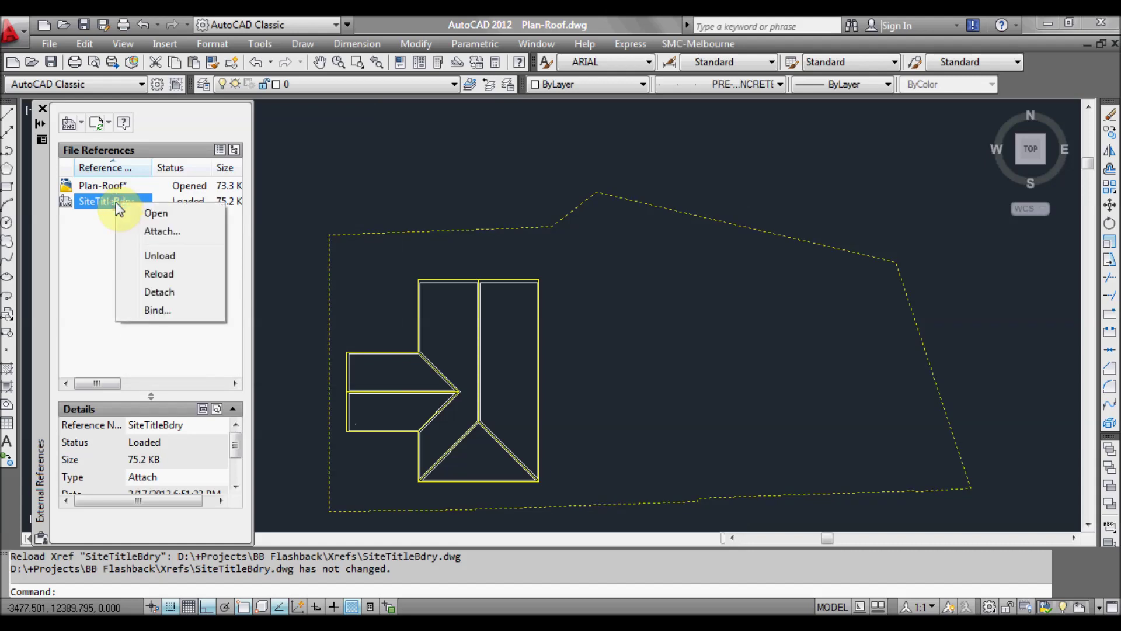
click(179, 276)
scroll(636, 384, down, 2)
middle_drag(636, 384, 565, 343)
scroll(540, 348, up, 2)
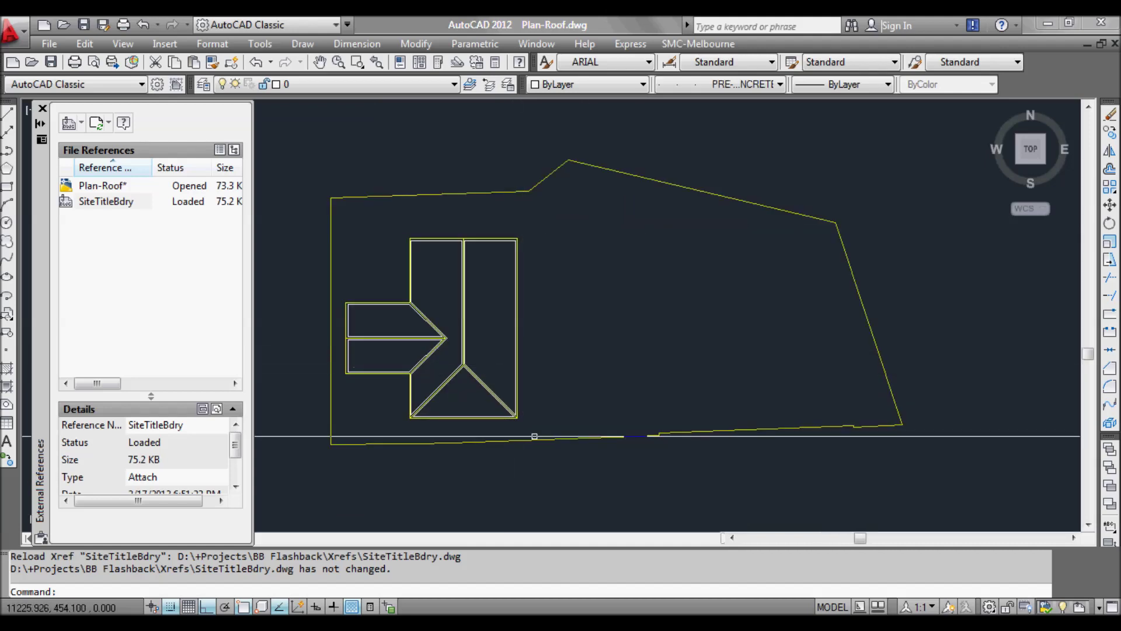
Create a new blank drawing from a template.
click(9, 65)
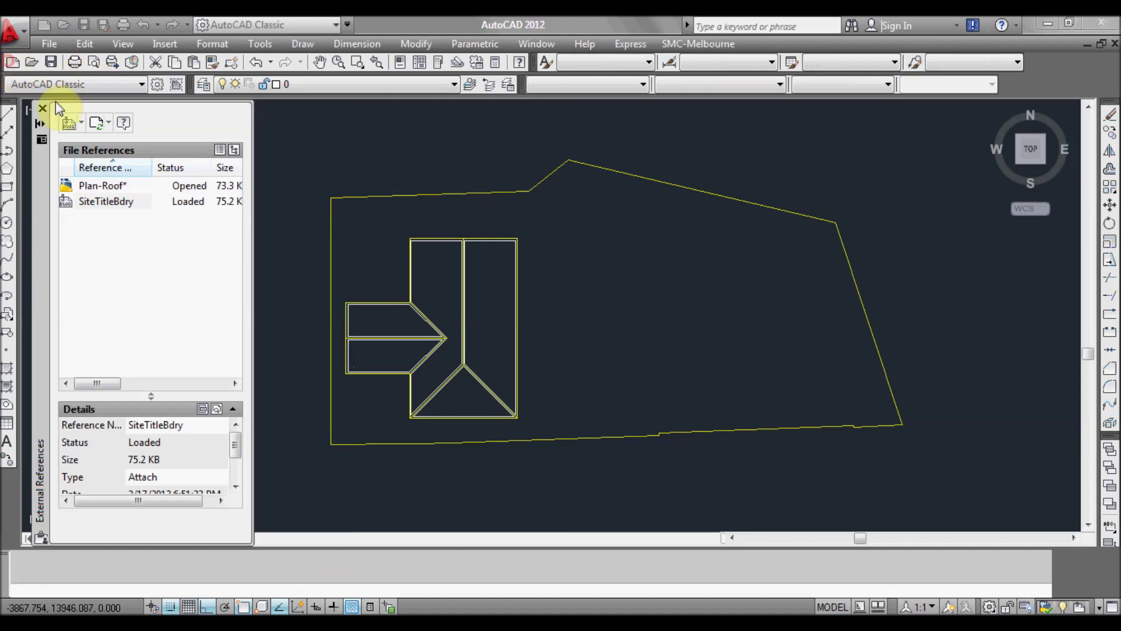
click(676, 289)
double_click(676, 289)
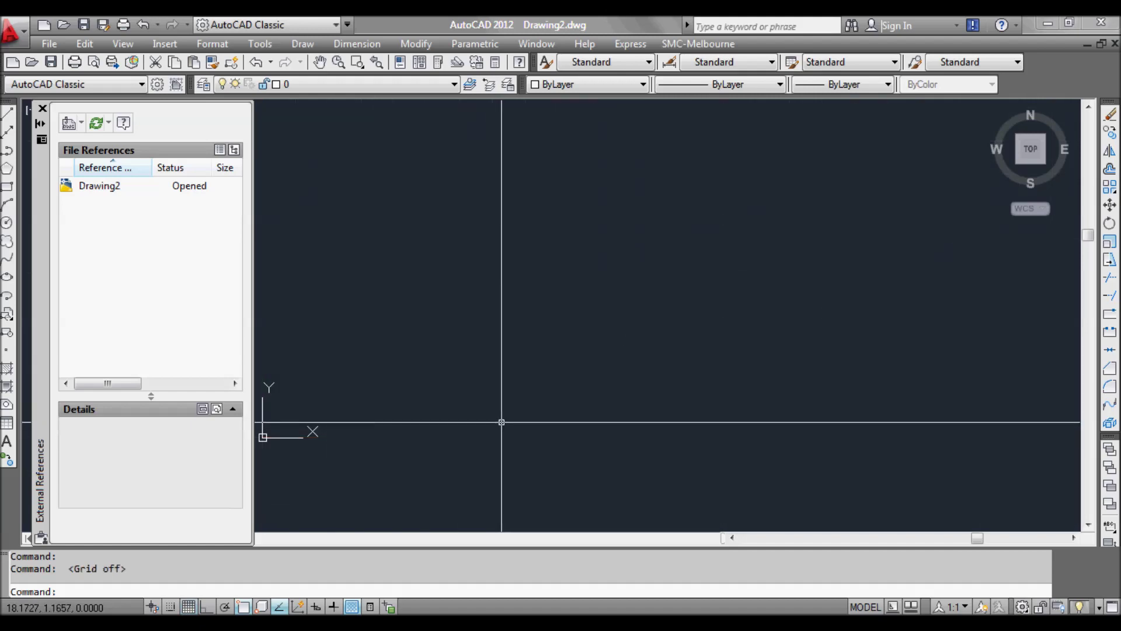
Attach Plan-Roof.dwg to the new drawing as an external reference of type Attachment, at insertion point 0,0,0 and scale 1.
text(xr)
key(Return)
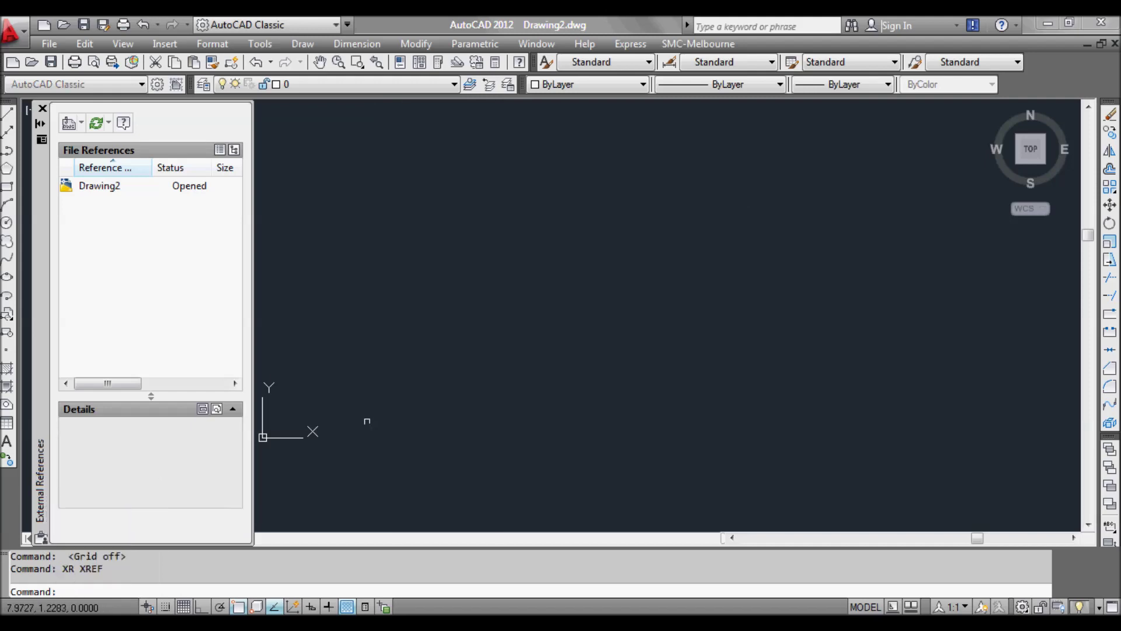
click(82, 123)
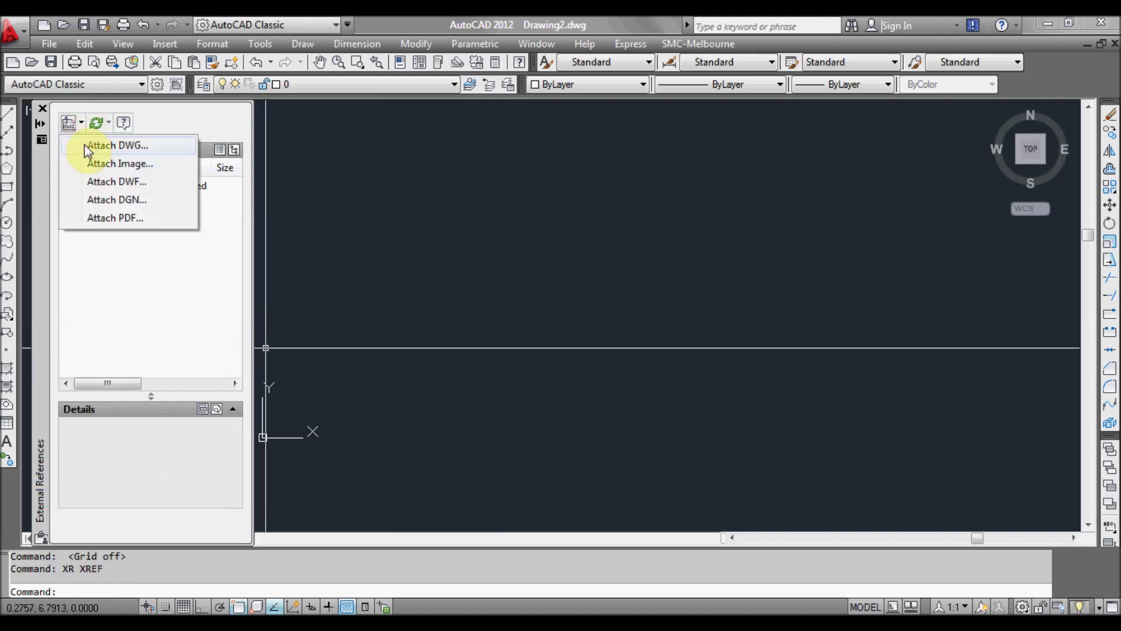
click(88, 143)
double_click(458, 213)
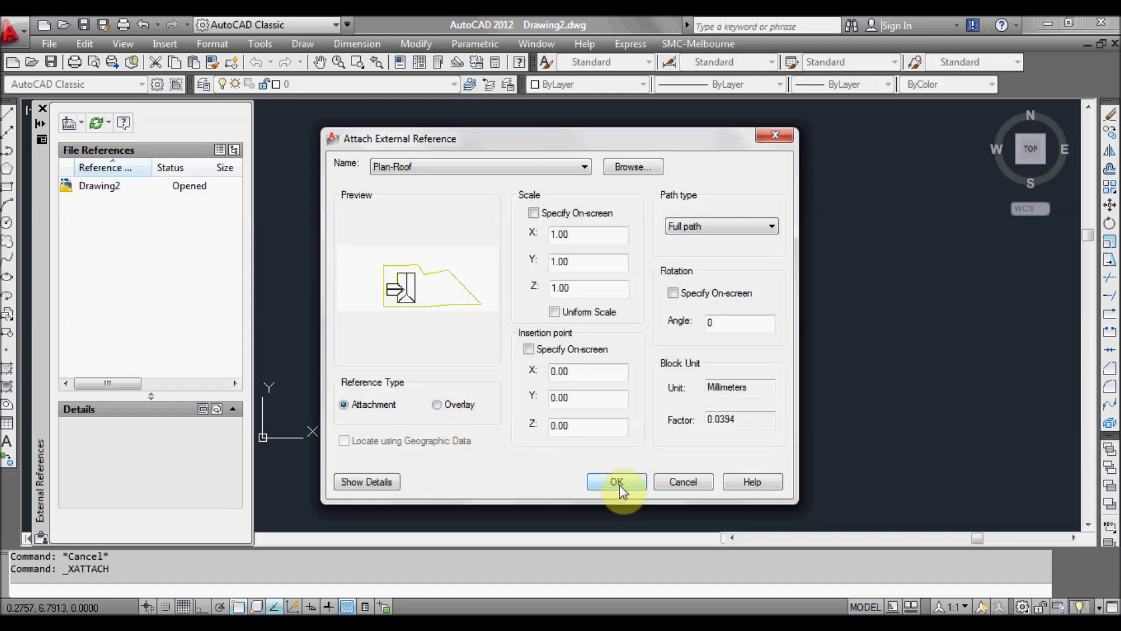
click(617, 483)
scroll(593, 434, down, 4)
middle_drag(518, 437, 615, 418)
scroll(541, 421, up, 3)
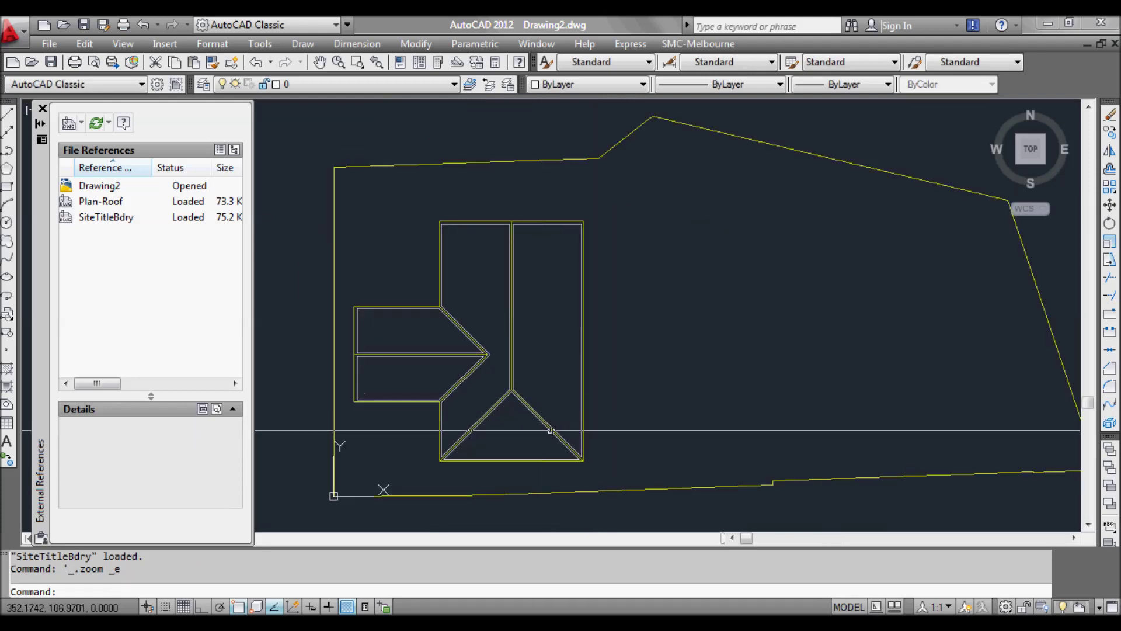
Select the nested SiteTitleBdry reference in the new drawing to inspect its details.
scroll(551, 431, down, 2)
scroll(432, 444, down, 2)
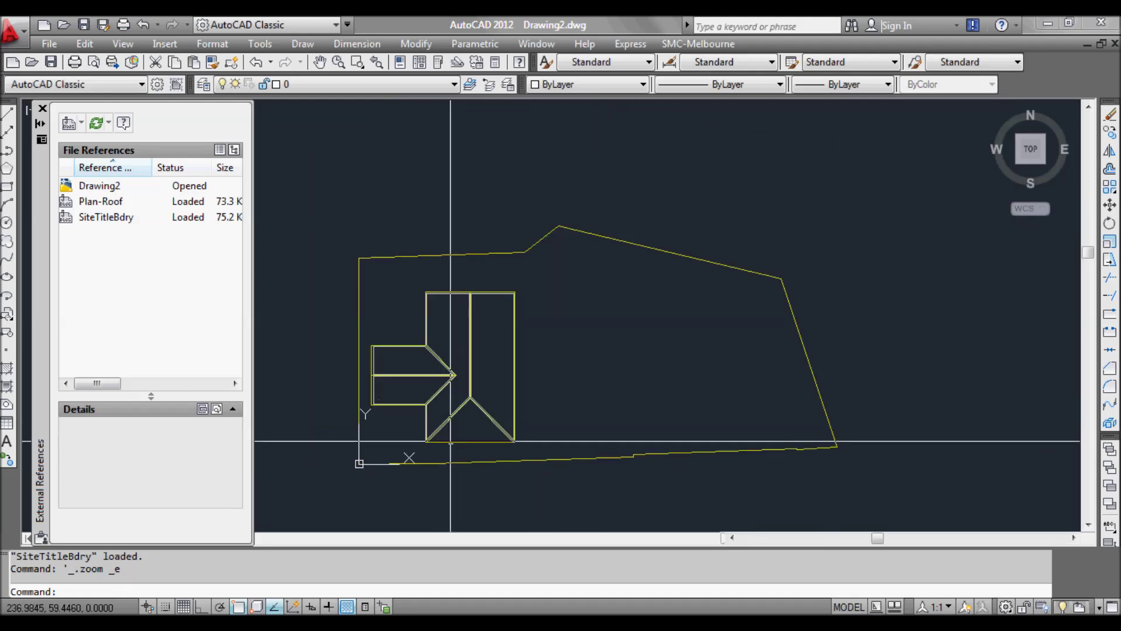
scroll(436, 352, up, 2)
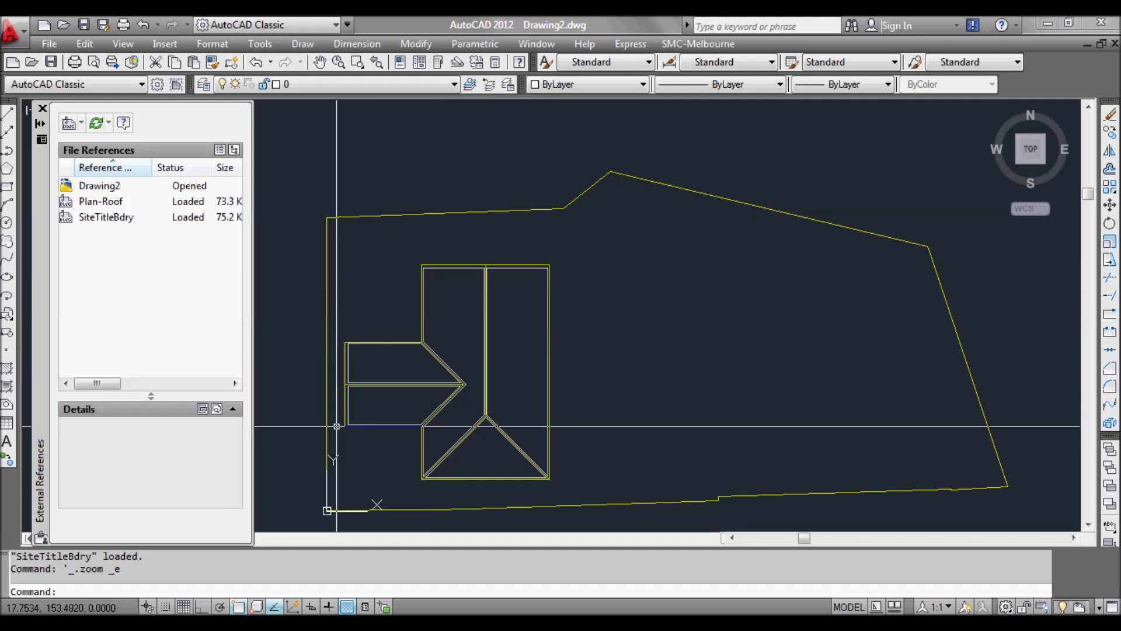
click(116, 219)
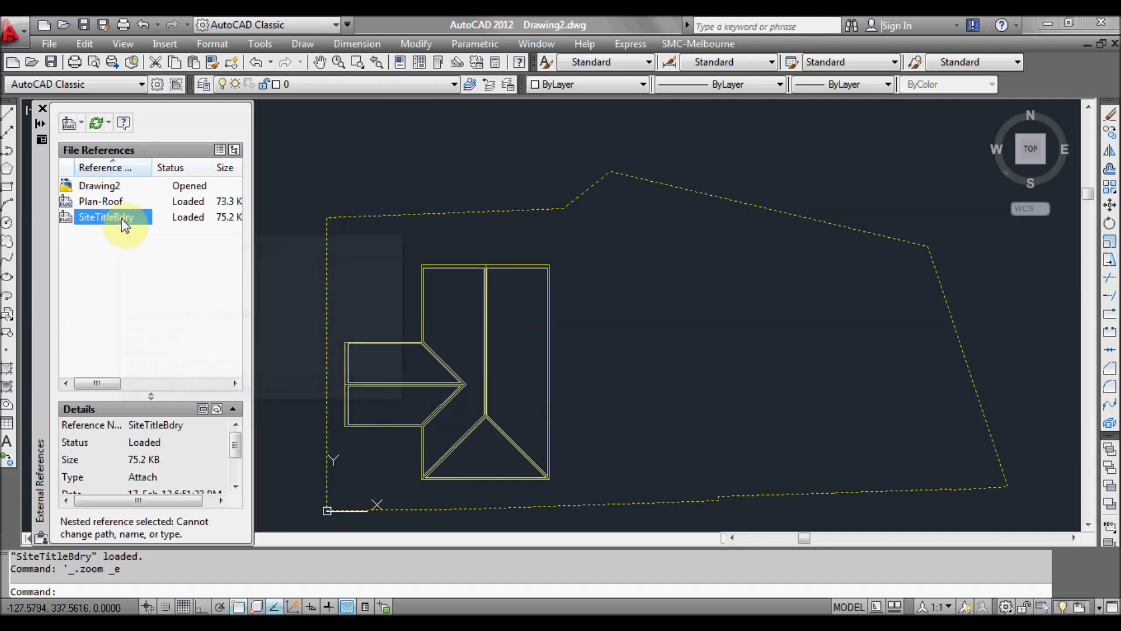
In Plan-Roof.dwg, change the SiteTitleBdry reference type to Overlay and save the drawing.
click(92, 217)
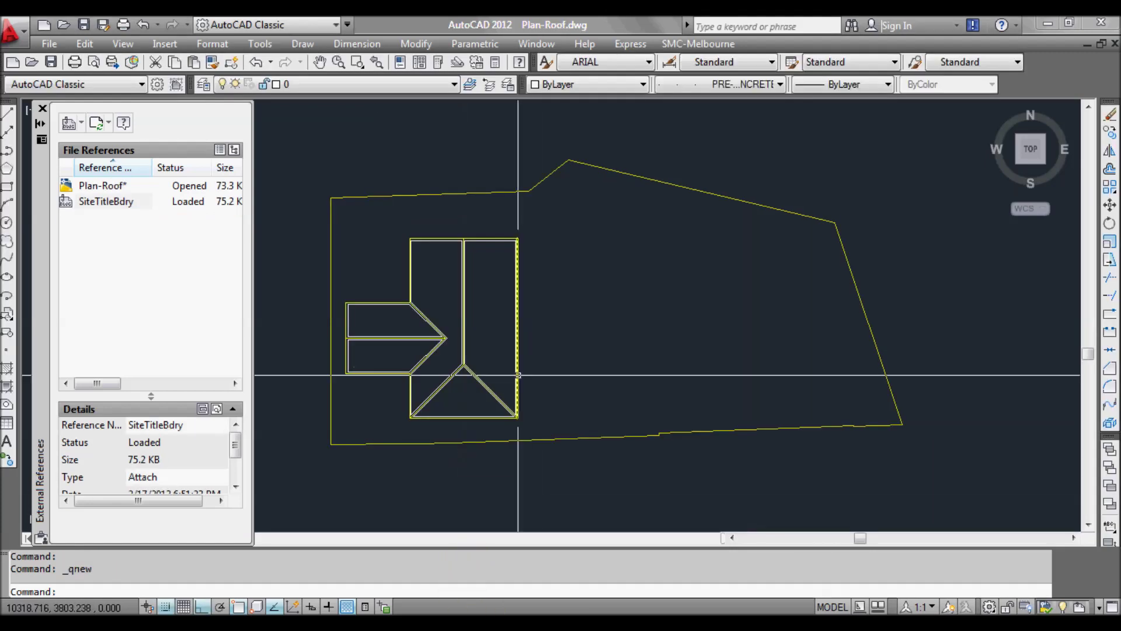
click(121, 204)
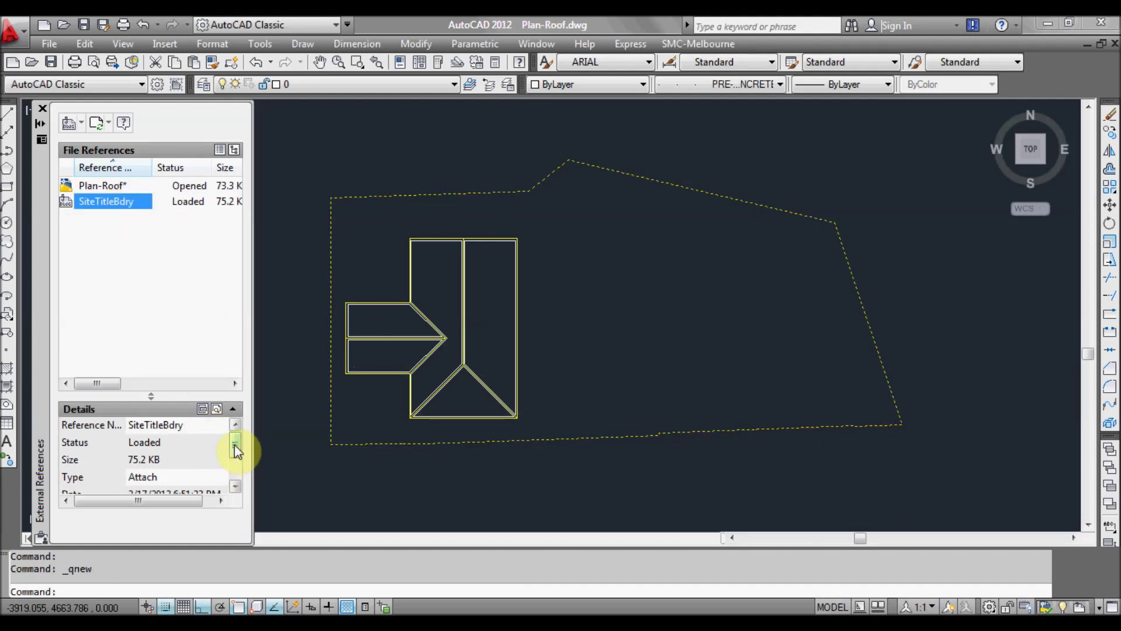
drag(236, 449, 234, 453)
click(201, 459)
click(220, 461)
click(206, 486)
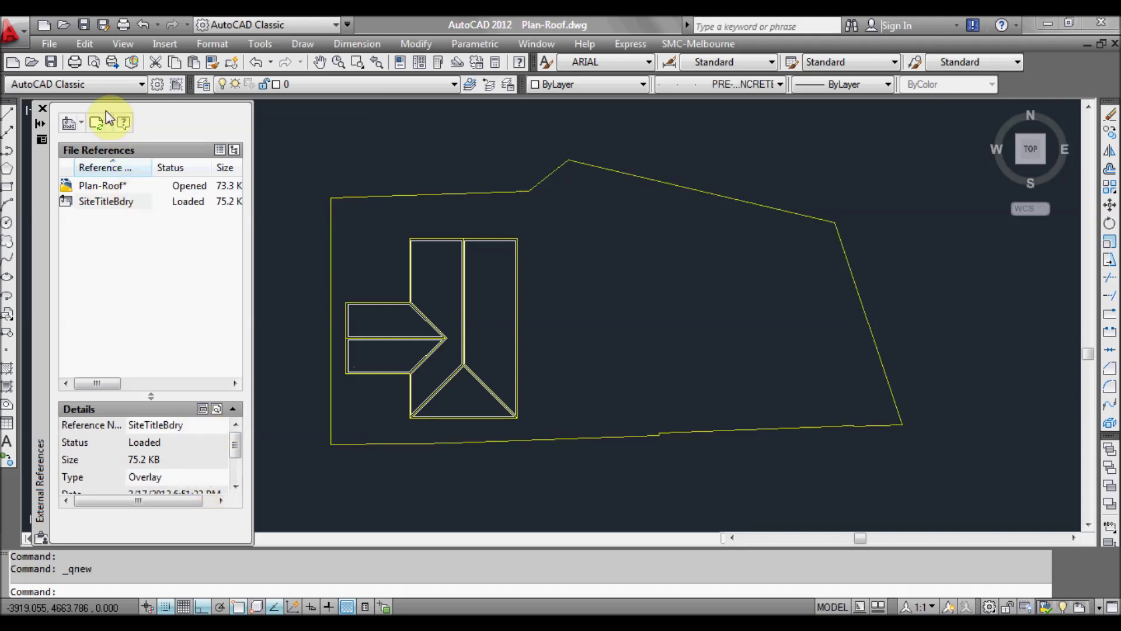
click(49, 63)
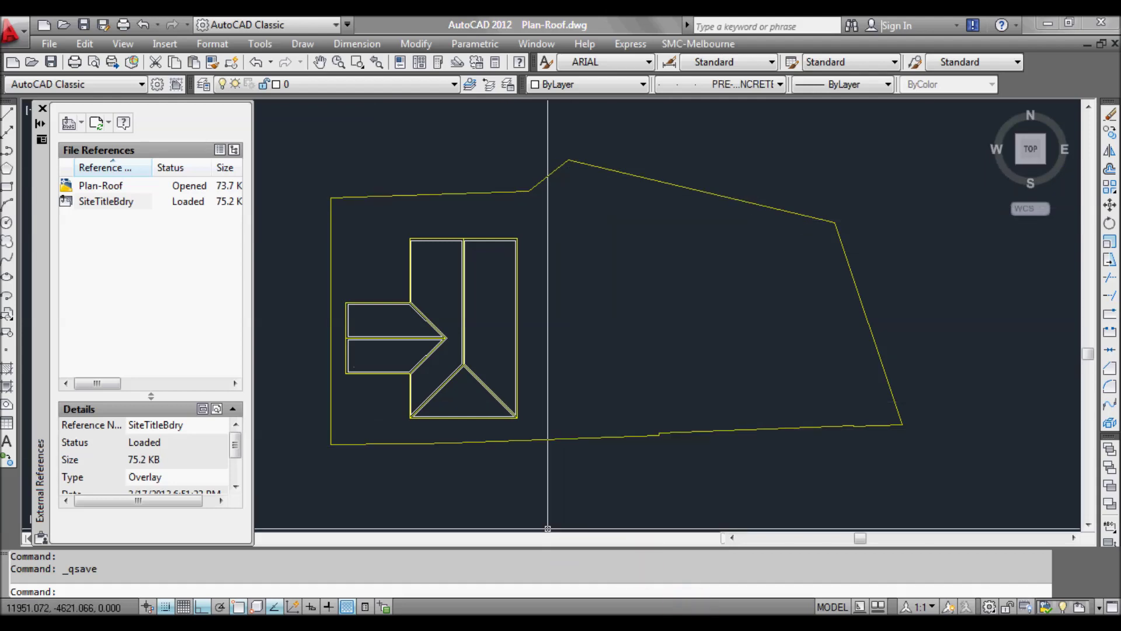
Return to Drawing2, reload the Plan-Roof reference and inspect what the attached reference contains.
mouse_move(555, 614)
click(733, 548)
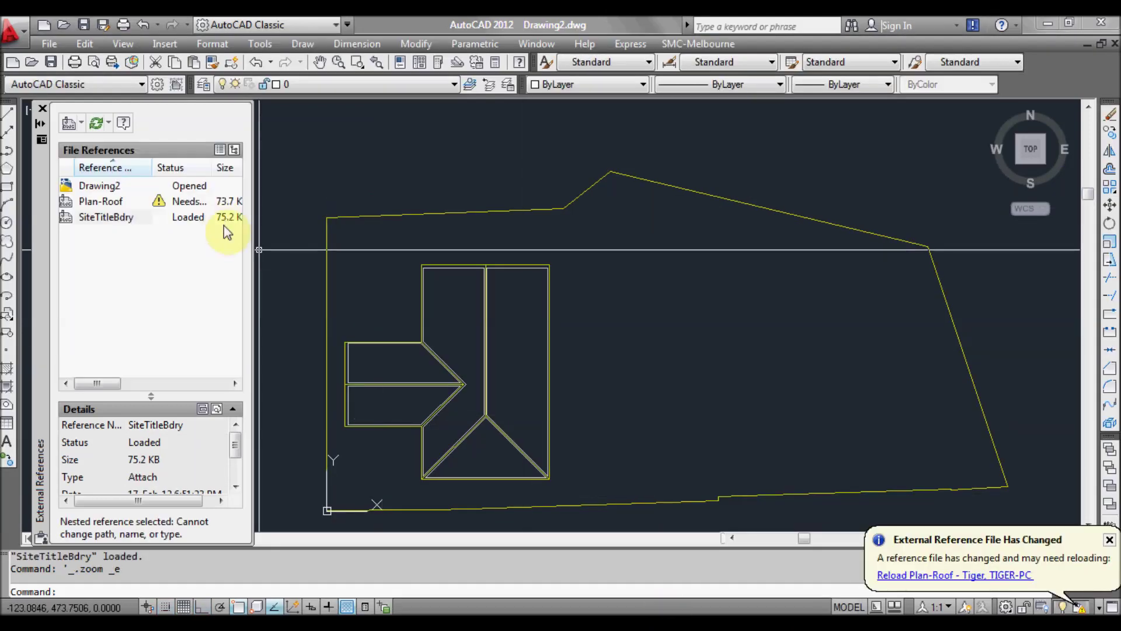
click(104, 201)
right_click(109, 202)
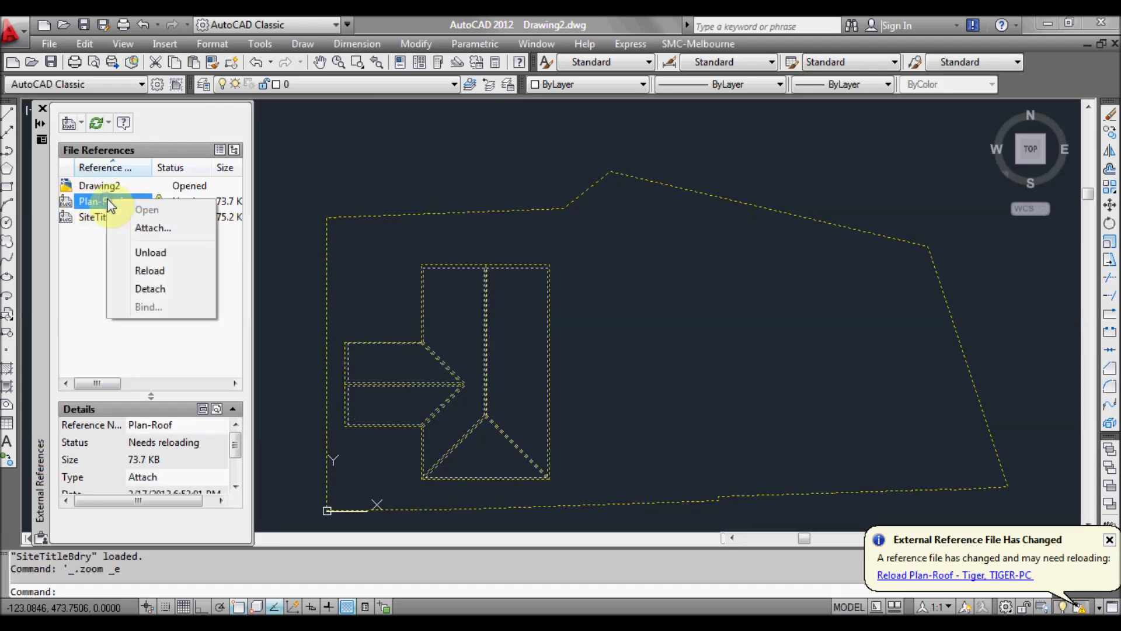
click(151, 271)
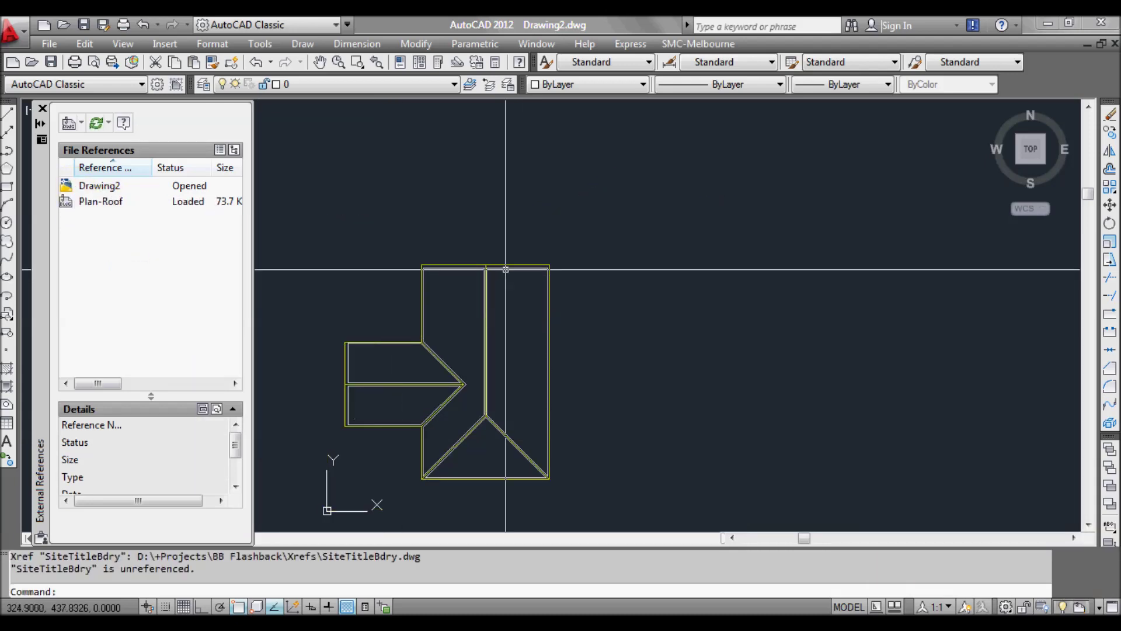
scroll(505, 270, down, 2)
click(495, 298)
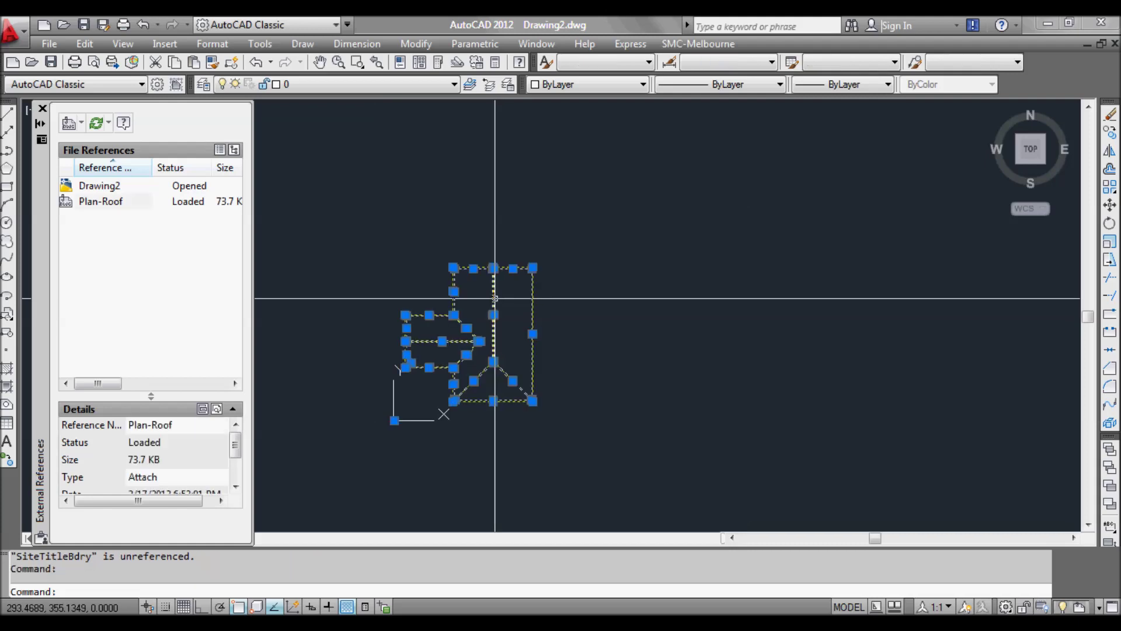
key(Escape)
key(Escape)
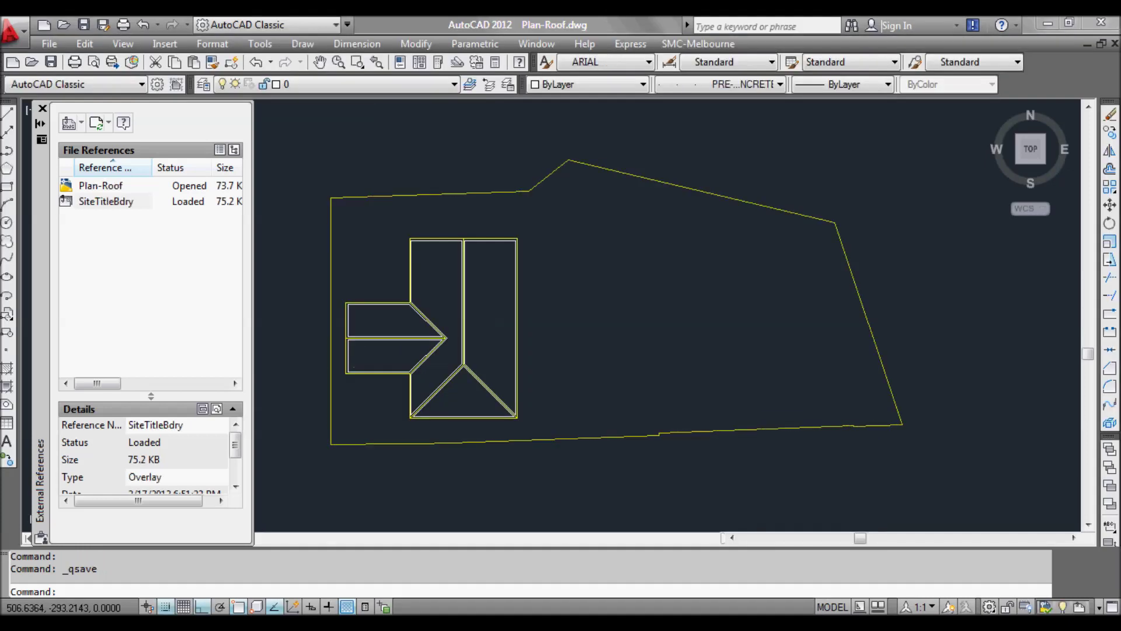
Go back to Plan-Roof.dwg, set the SiteTitleBdry reference type to Attach and save the drawing.
click(520, 380)
click(511, 460)
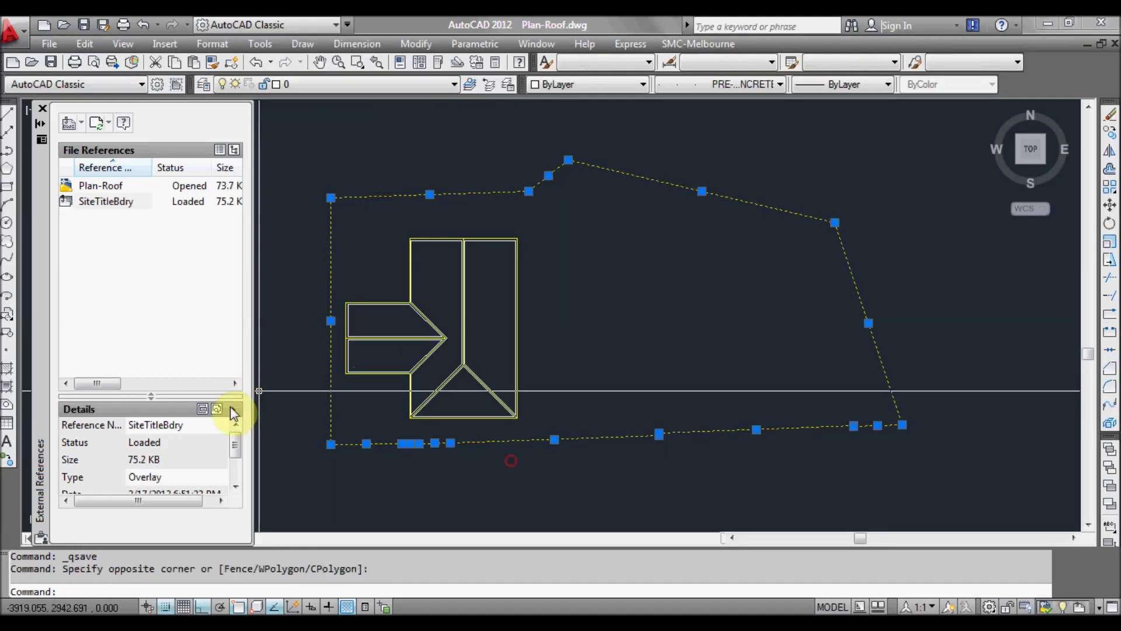
mouse_move(236, 446)
mouse_down()
mouse_move(235, 456)
mouse_move(236, 446)
mouse_up()
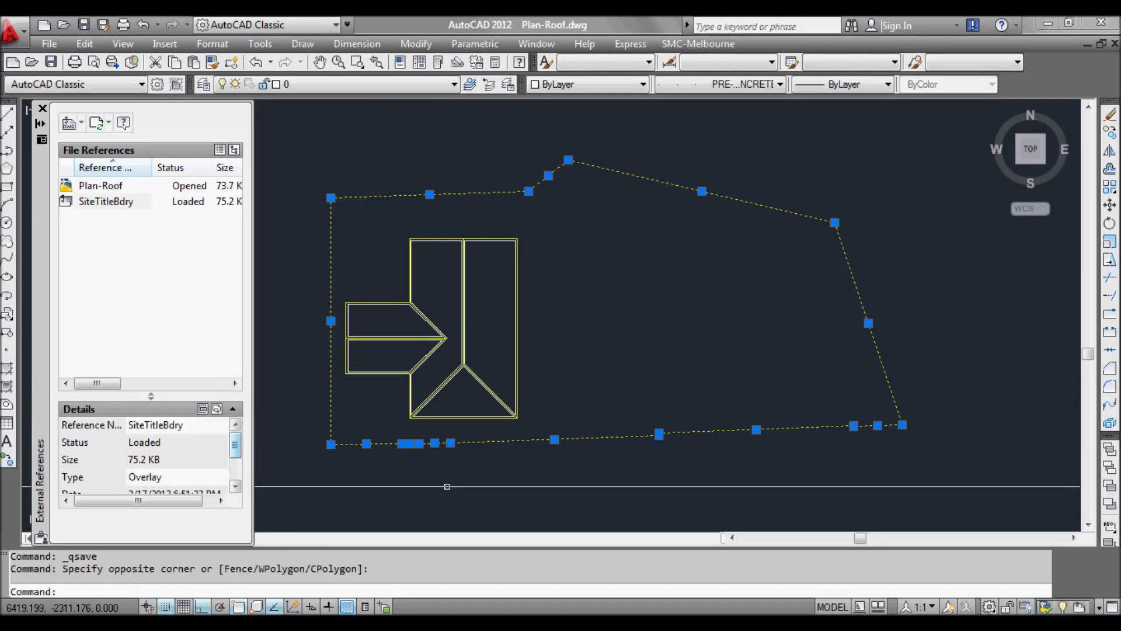
key(Escape)
key(Escape)
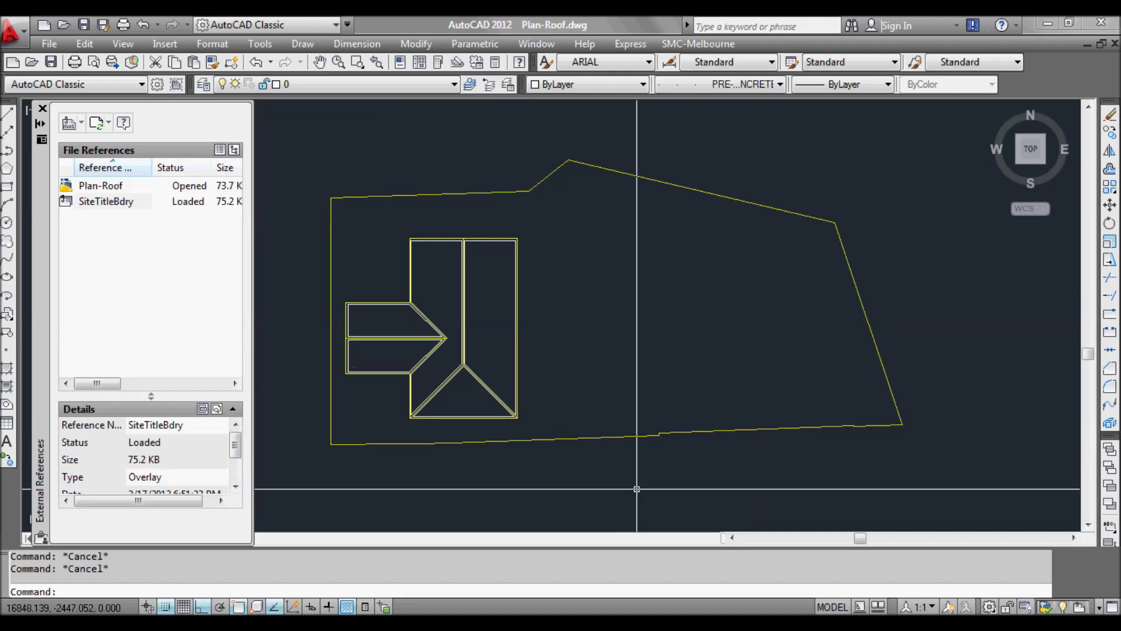
click(618, 436)
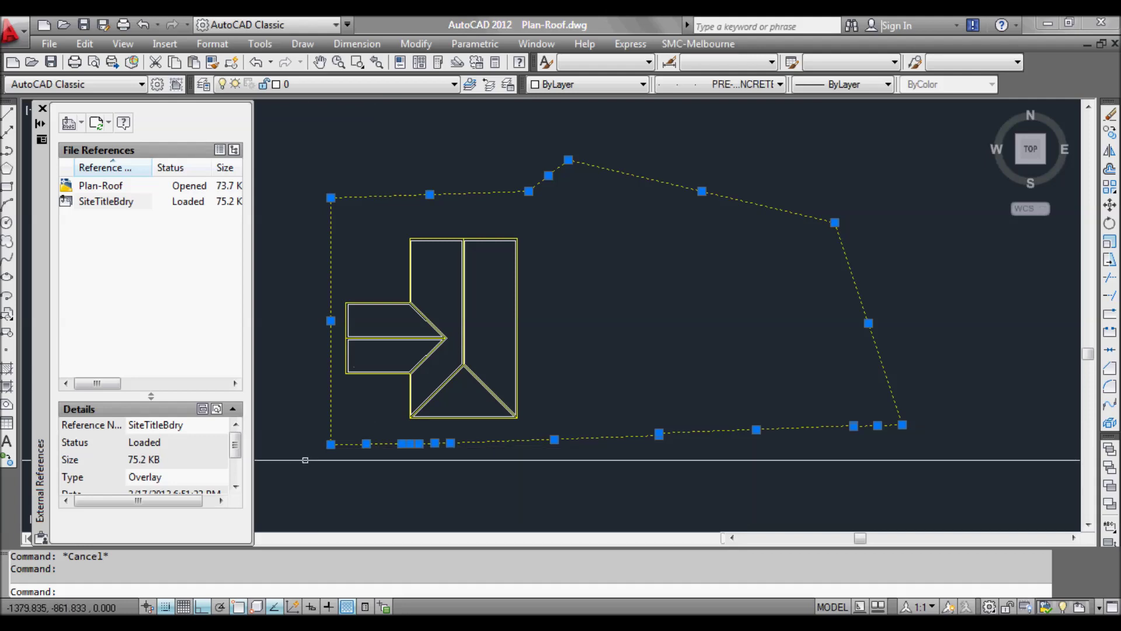
drag(239, 448, 239, 462)
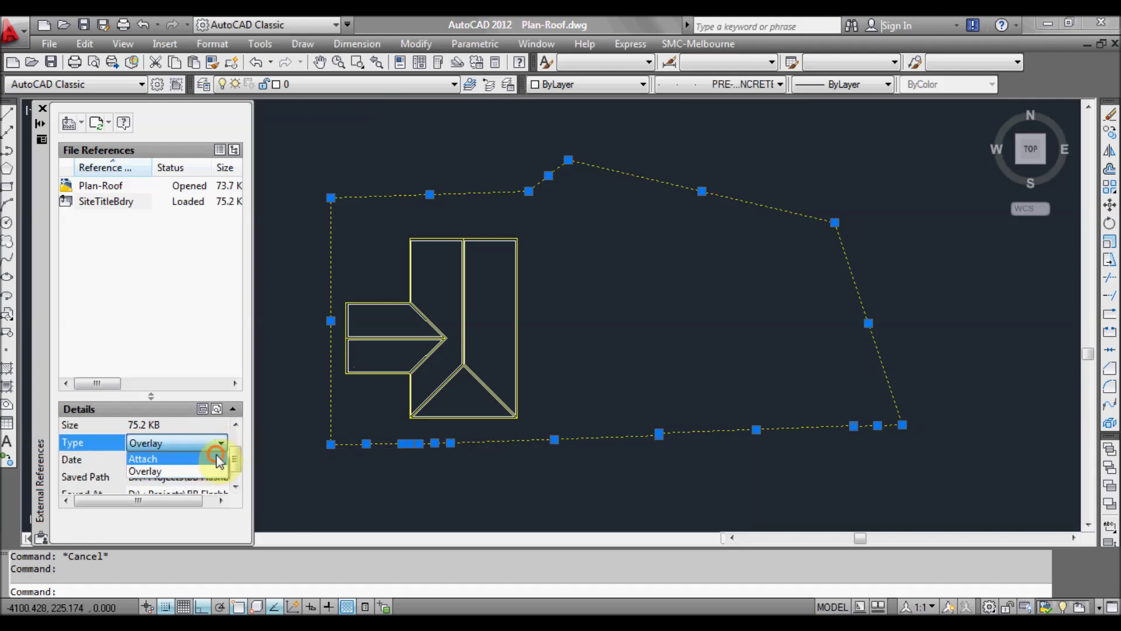
click(219, 459)
click(52, 63)
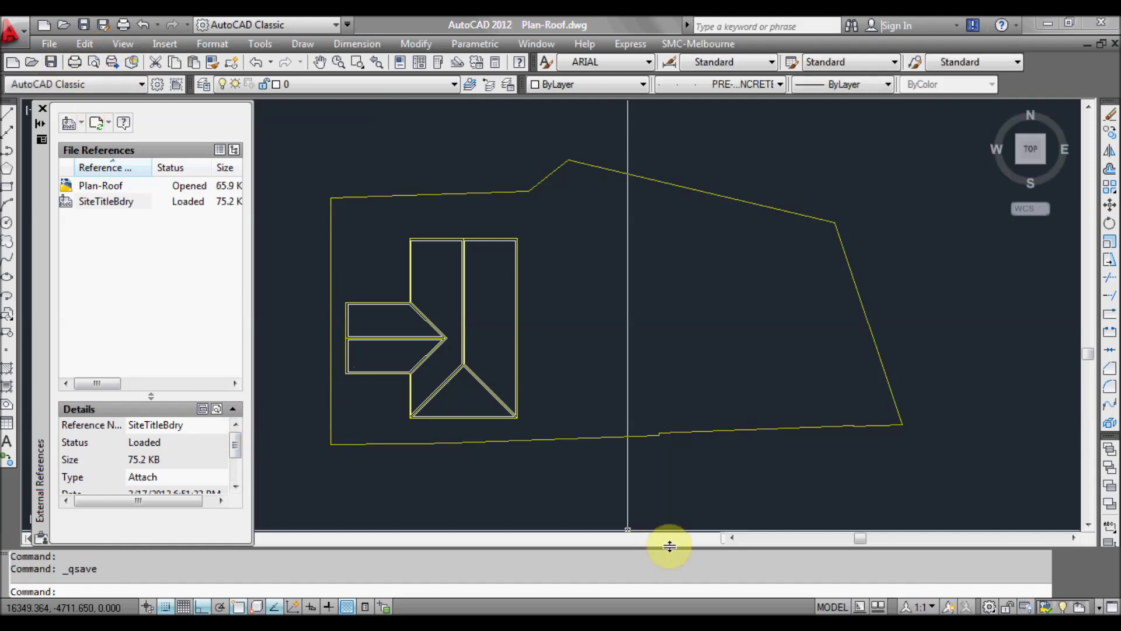
Reload Plan-Roof in Drawing2 and check the nested SiteTitleBdry reference in the reference list and the drawing.
key(ctrl+Tab)
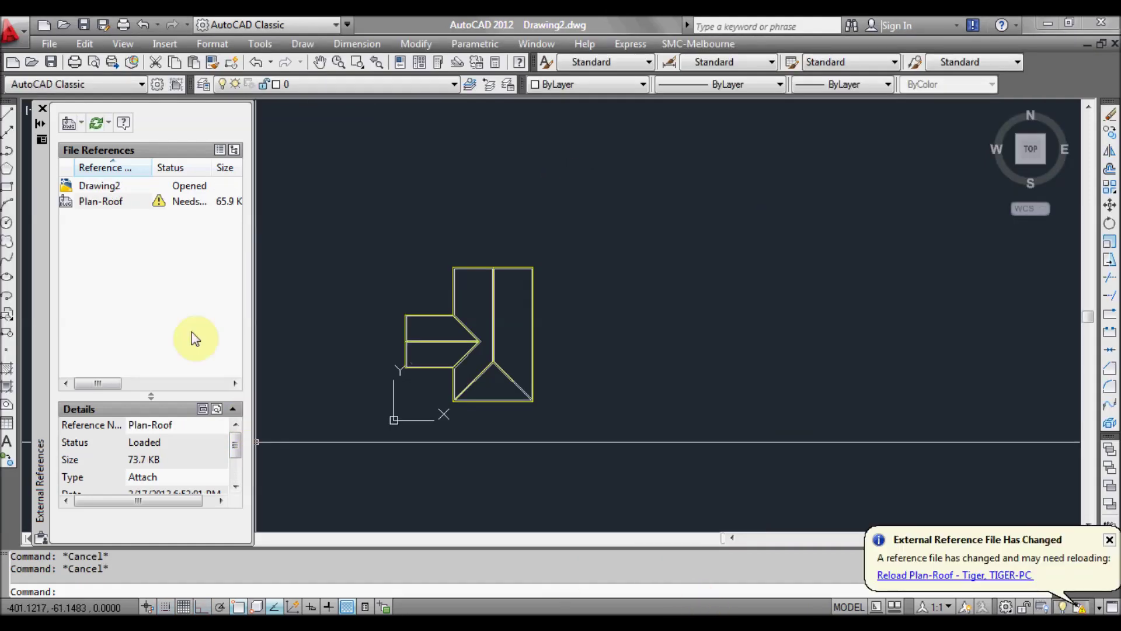
click(106, 205)
right_click(105, 204)
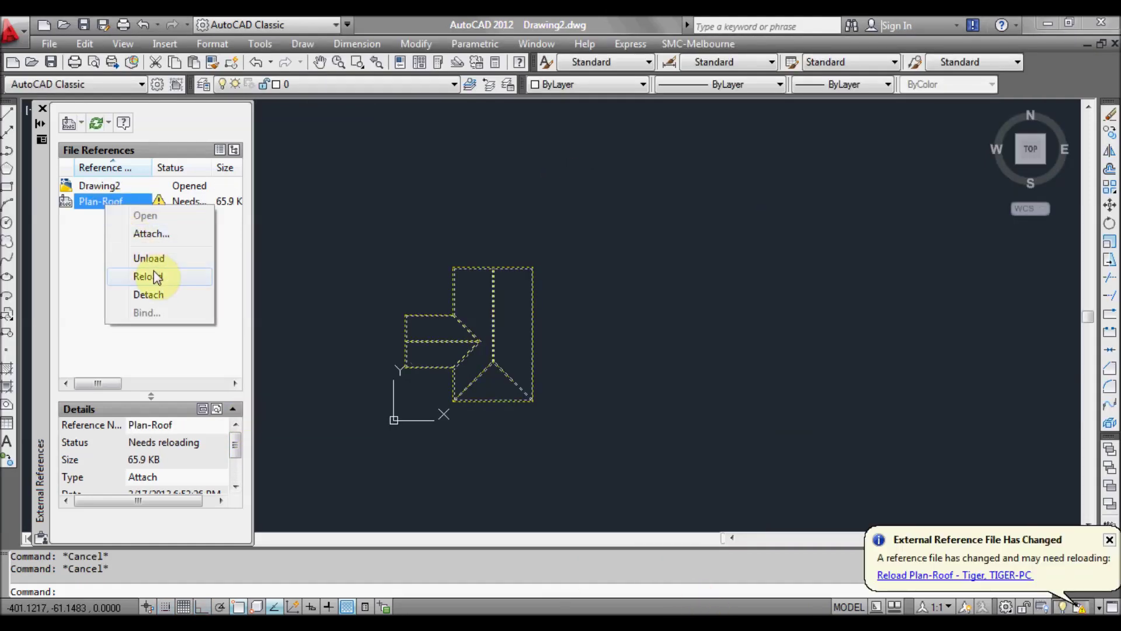
click(146, 276)
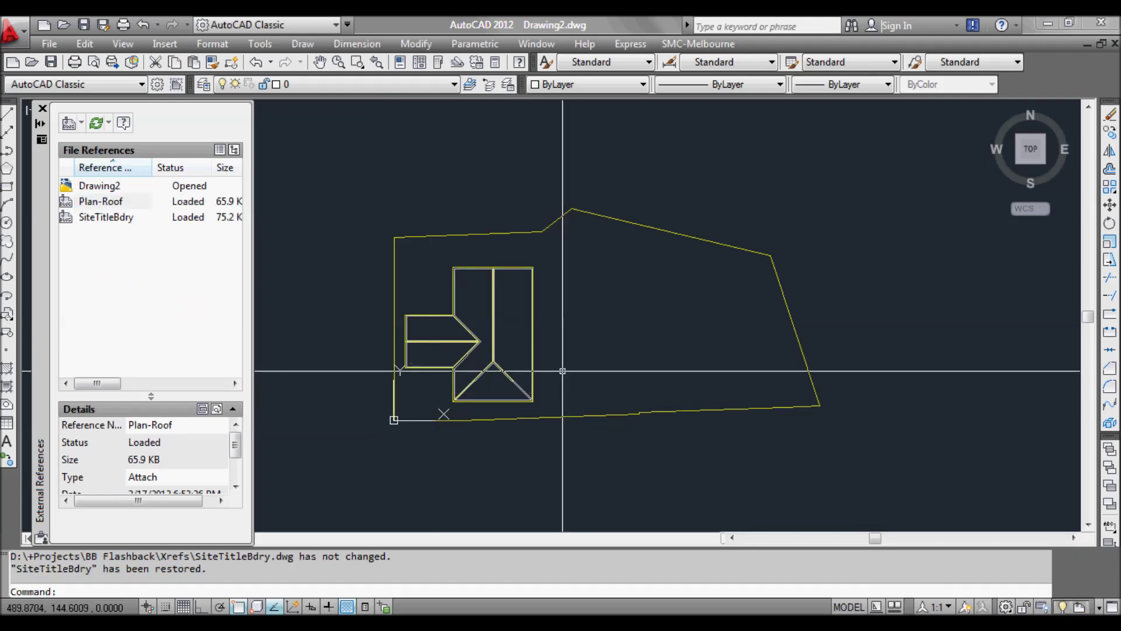
scroll(562, 371, down, 1)
mouse_move(625, 421)
middle_down()
mouse_move(535, 379)
mouse_move(530, 409)
middle_up()
scroll(535, 390, down, 1)
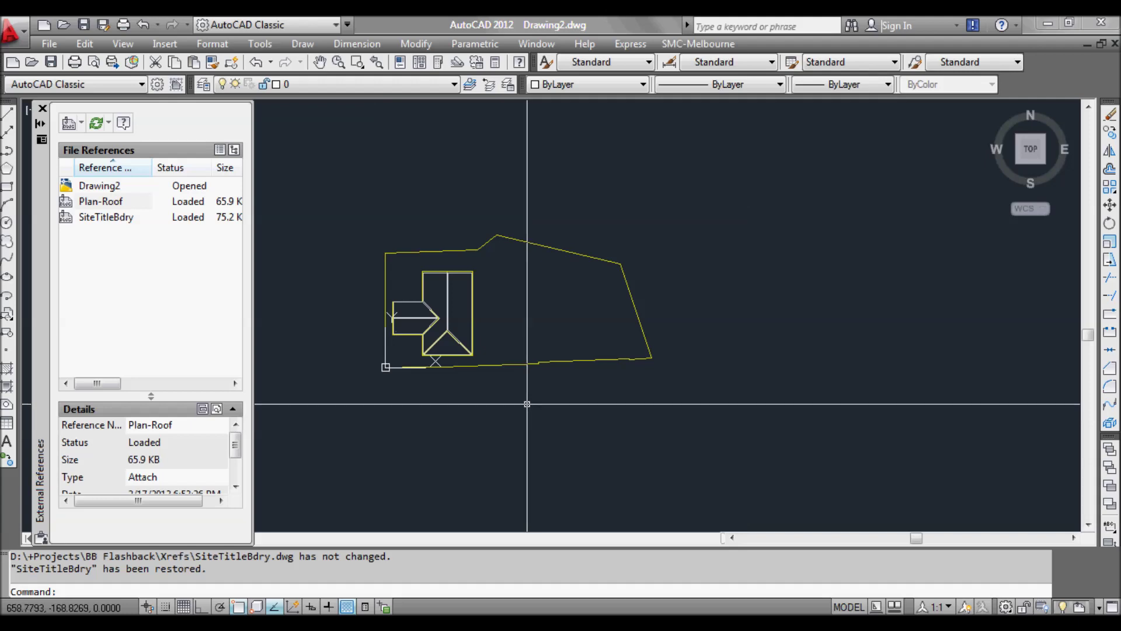
scroll(508, 379, up, 2)
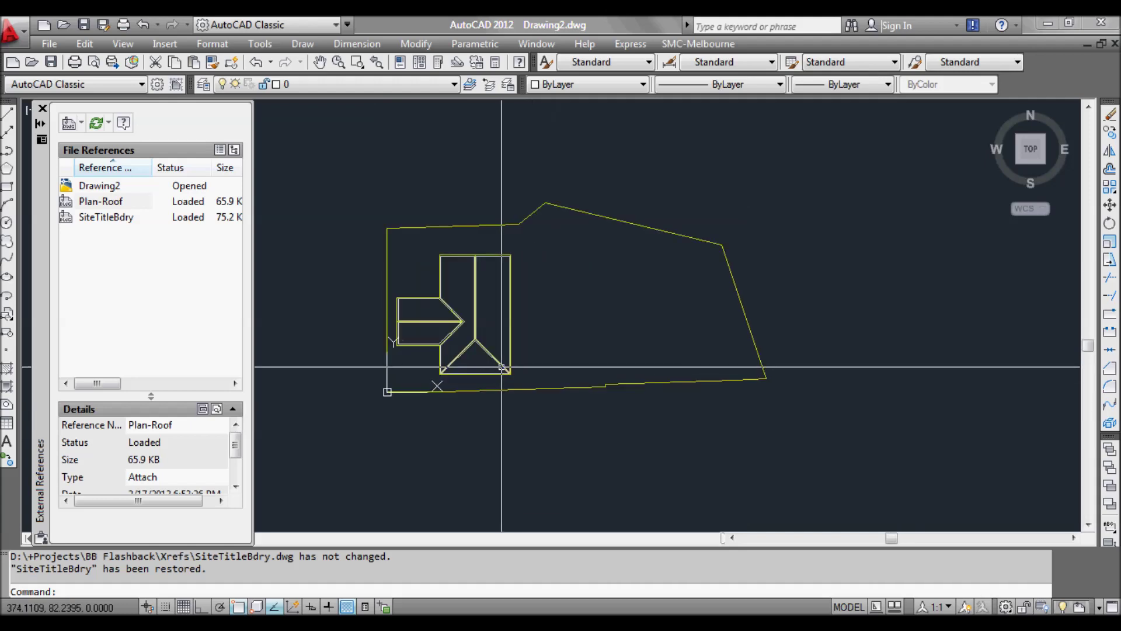
mouse_move(502, 368)
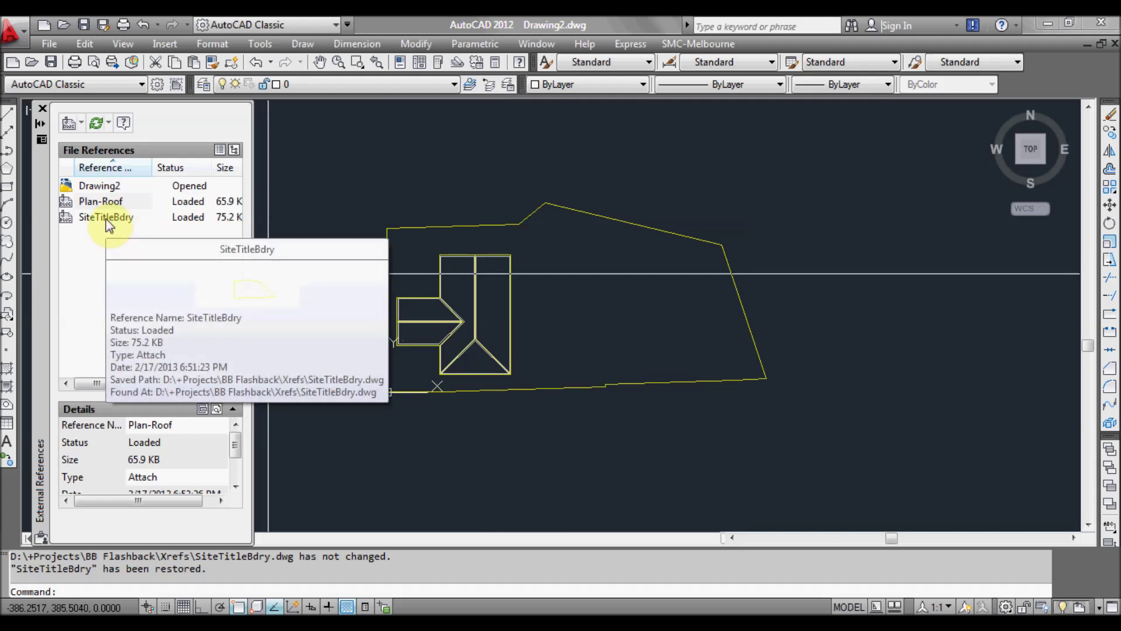
scroll(611, 384, down, 1)
middle_drag(636, 416, 540, 364)
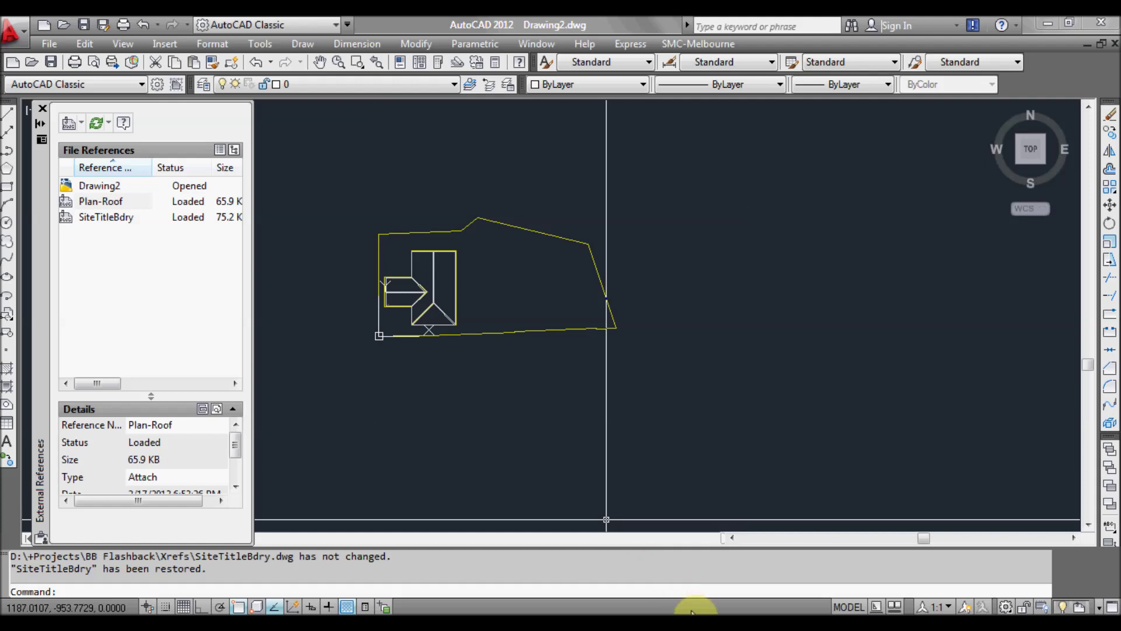
Switch to Plan-Roof.dwg, select the site boundary, set the SiteTitleBdry reference to Overlay and save again.
key(ctrl+Tab)
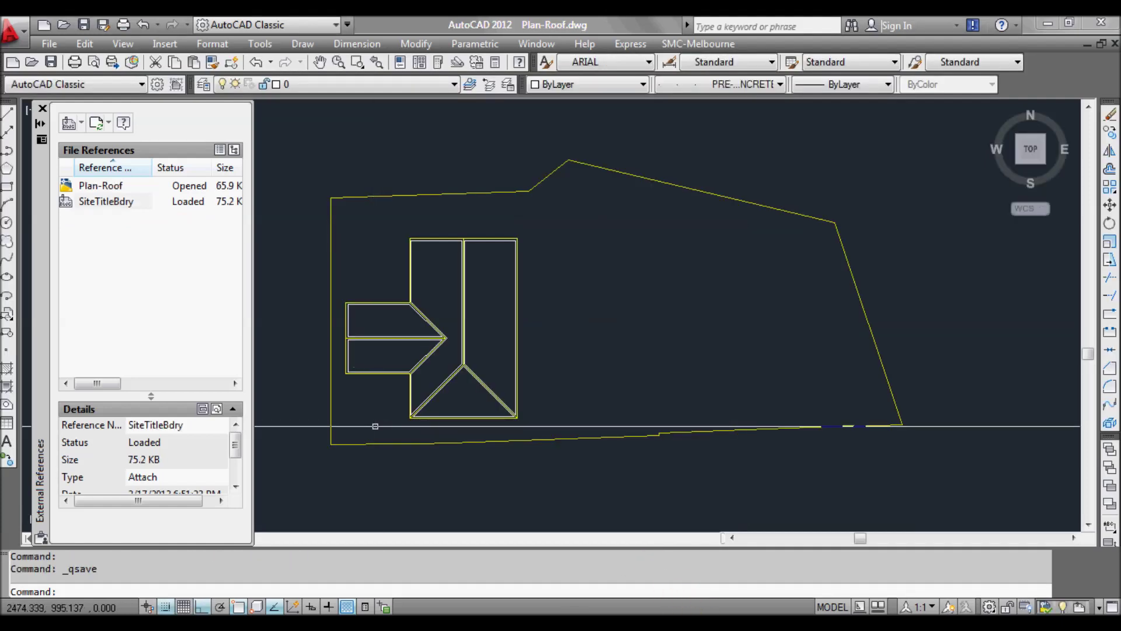
click(373, 433)
click(352, 452)
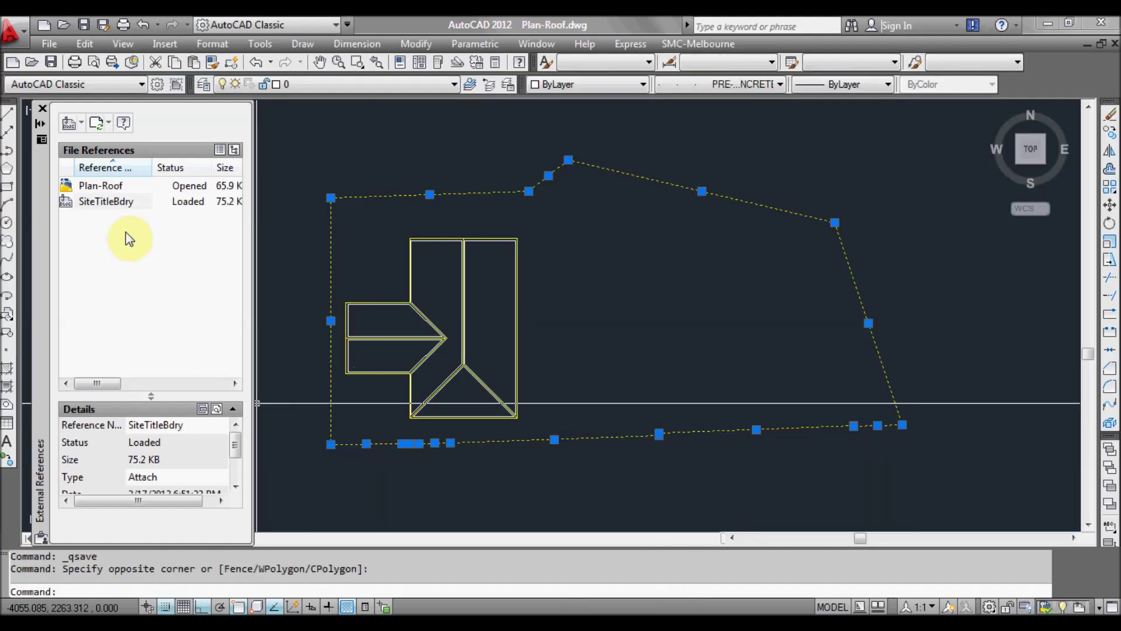
click(115, 204)
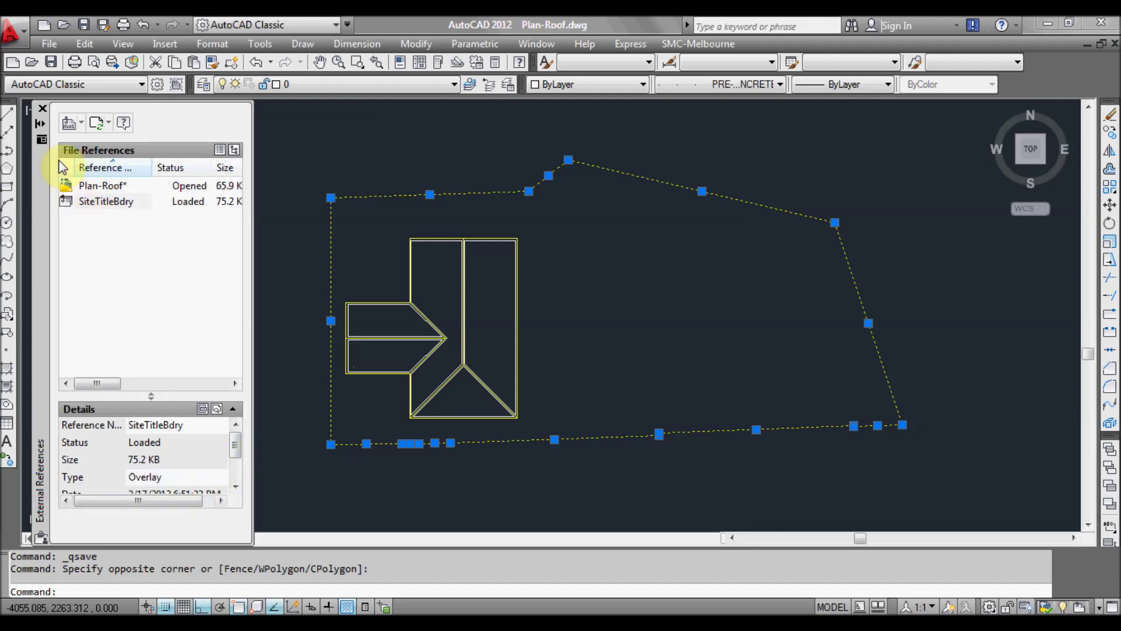
click(51, 63)
Switch back to Drawing2 and reload Plan-Roof to pick up the overlay change.
key(ctrl+Tab)
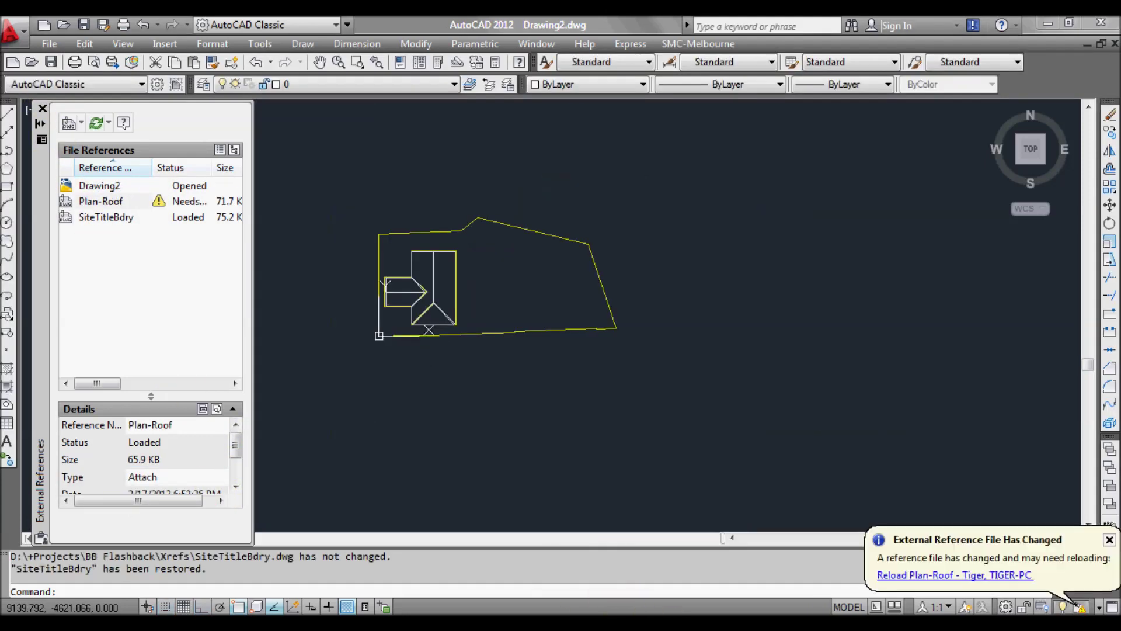
right_click(92, 202)
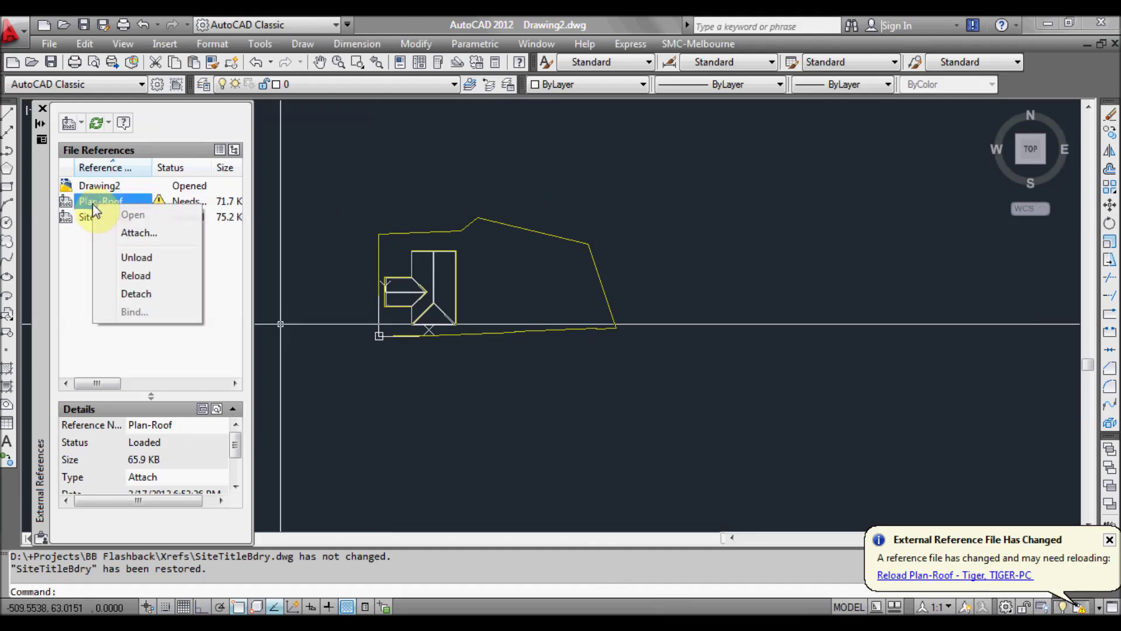
click(146, 275)
scroll(518, 379, up, 2)
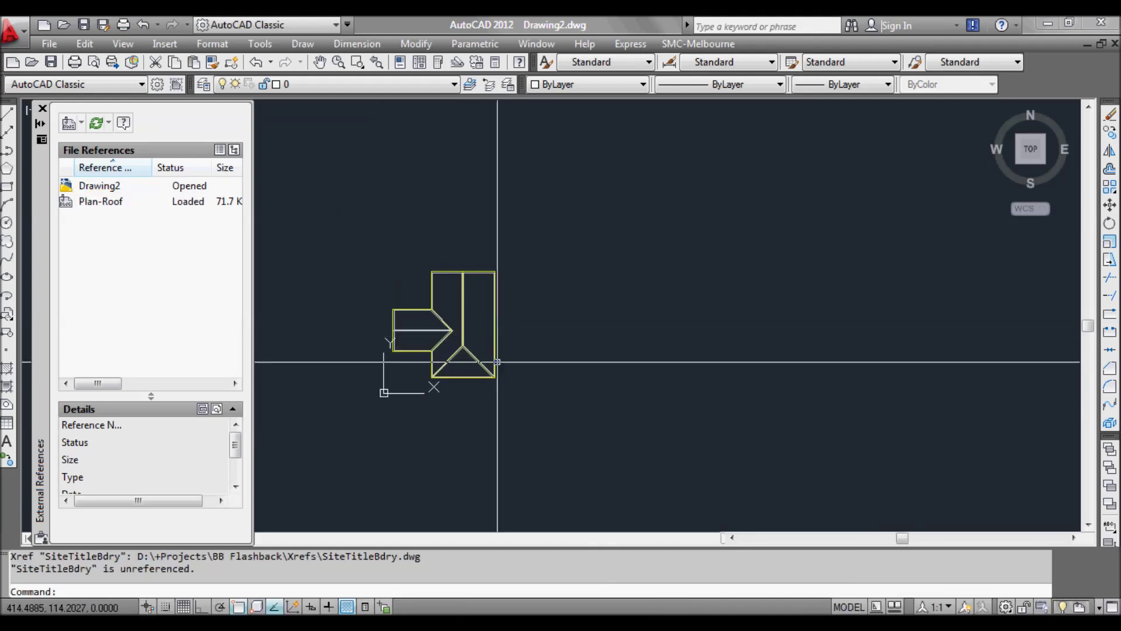
Copy the roof plan reference about 610 units horizontally to the right from its lower-right corner, with Ortho on.
click(533, 408)
click(427, 334)
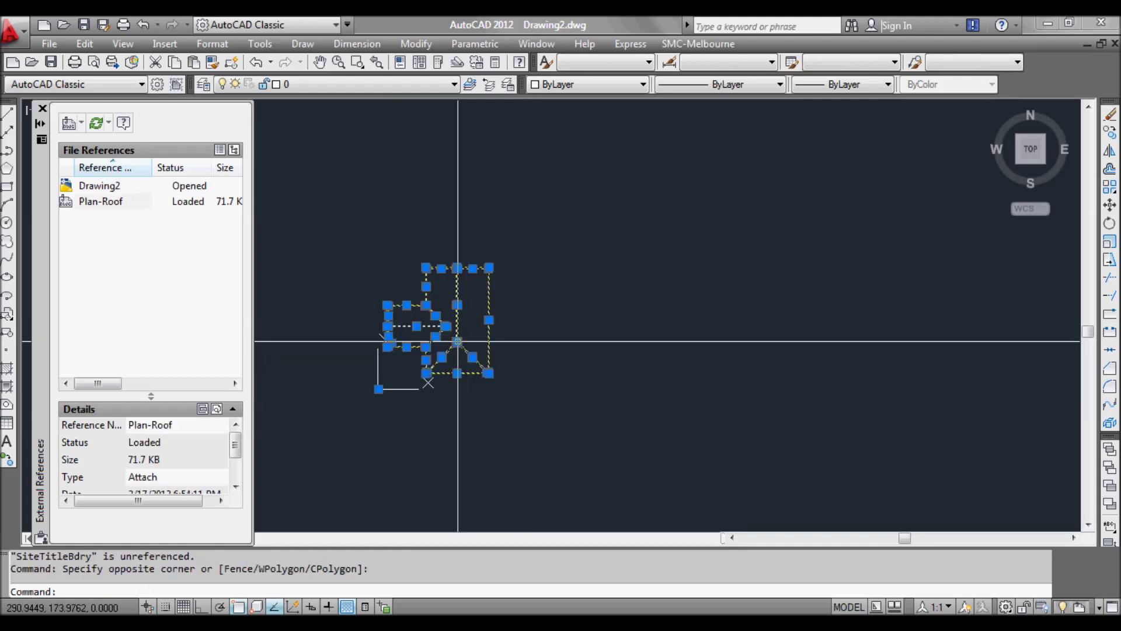
click(488, 373)
key(space)
text(c)
key(Return)
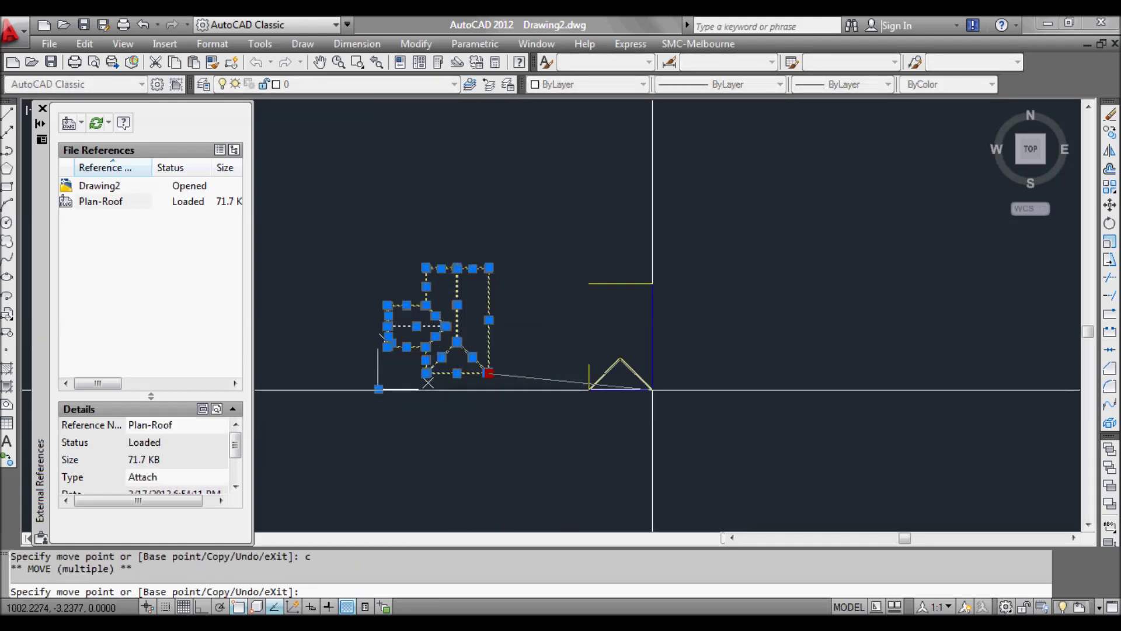
key(F8)
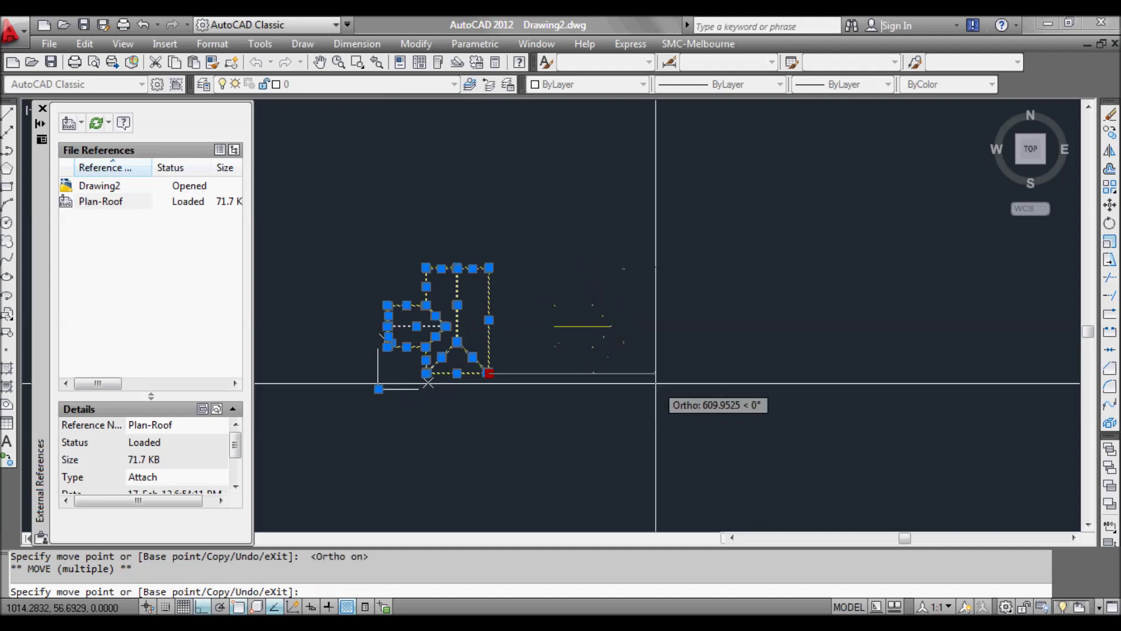
click(656, 388)
key(Escape)
Rotate the copied roof plan 90 degrees clockwise about its lower-right corner and move it left, nearer the original.
click(694, 381)
click(638, 353)
click(656, 372)
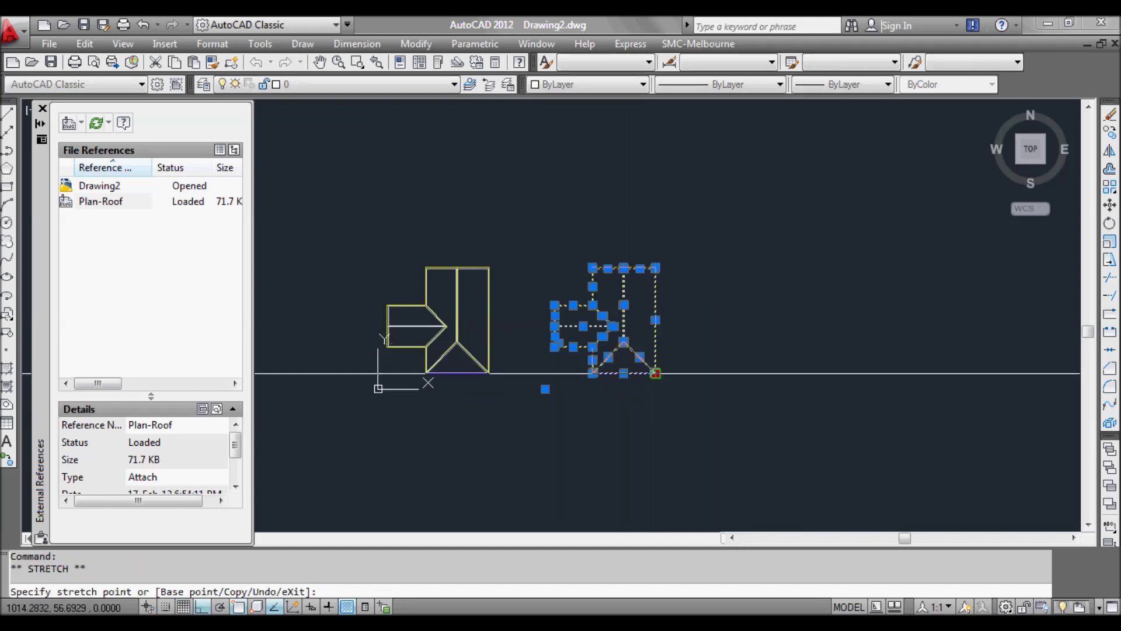
key(space)
key(space)
click(656, 409)
click(656, 373)
Copy the rotated roof plan horizontally to the right to place a third roof plan in the row.
key(space)
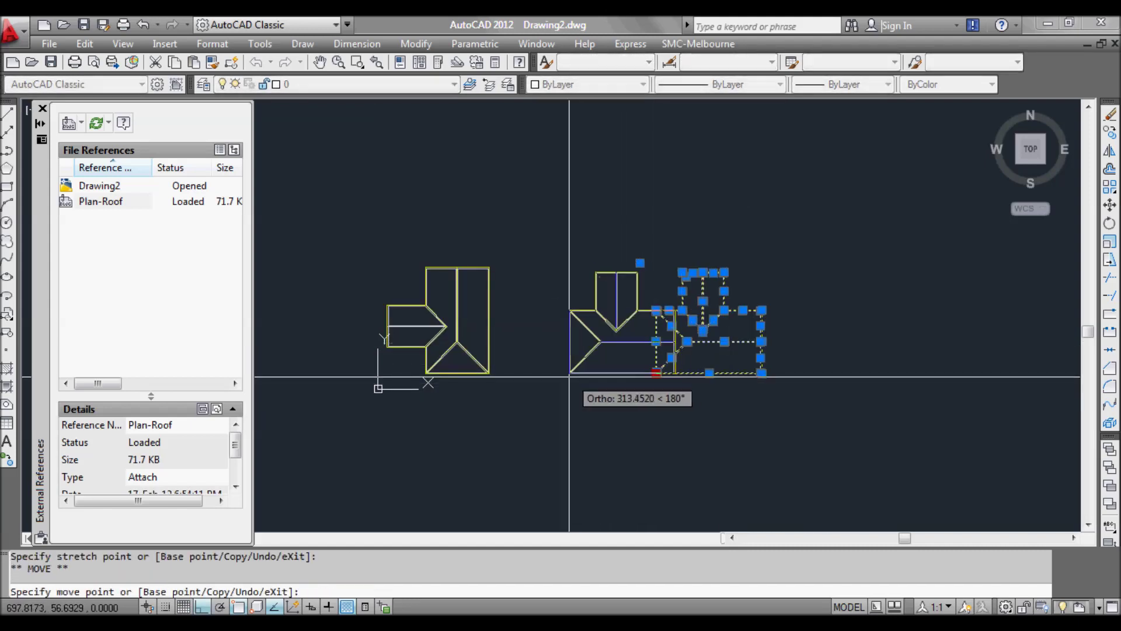
click(560, 372)
click(560, 372)
Rotate the third roof plan 90 degrees clockwise about its upper-left corner and move it back in line with the row.
key(space)
scroll(495, 369, down, 1)
text(c)
key(Return)
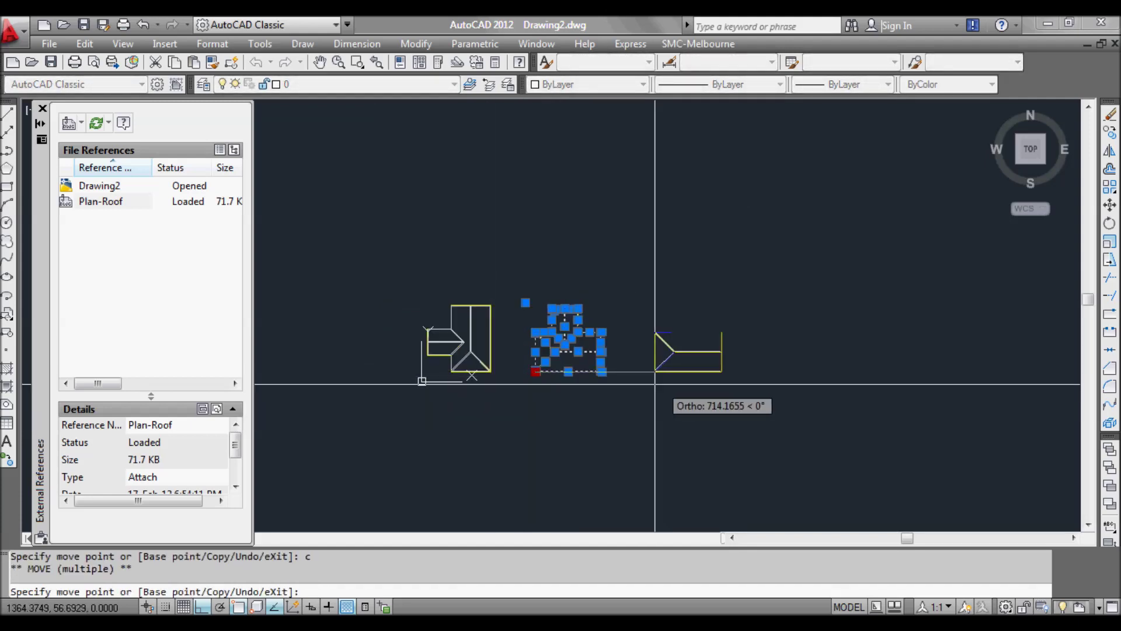
click(645, 382)
key(Escape)
key(Escape)
click(686, 379)
click(660, 352)
click(645, 333)
key(space)
key(space)
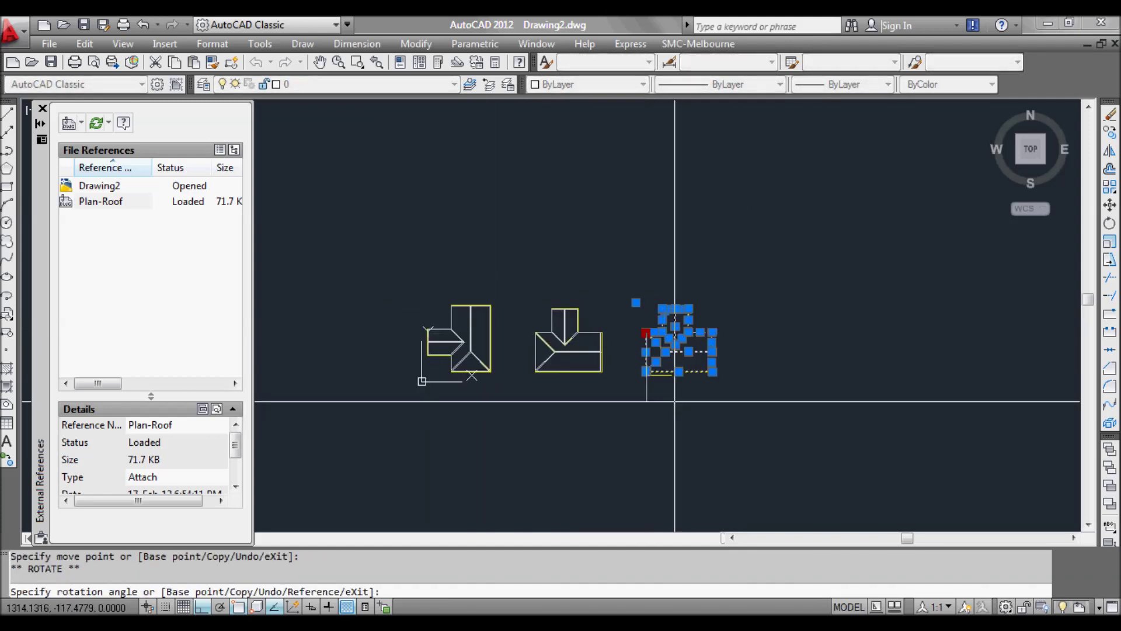
click(646, 401)
key(space)
key(space)
key(space)
key(space)
key(F8)
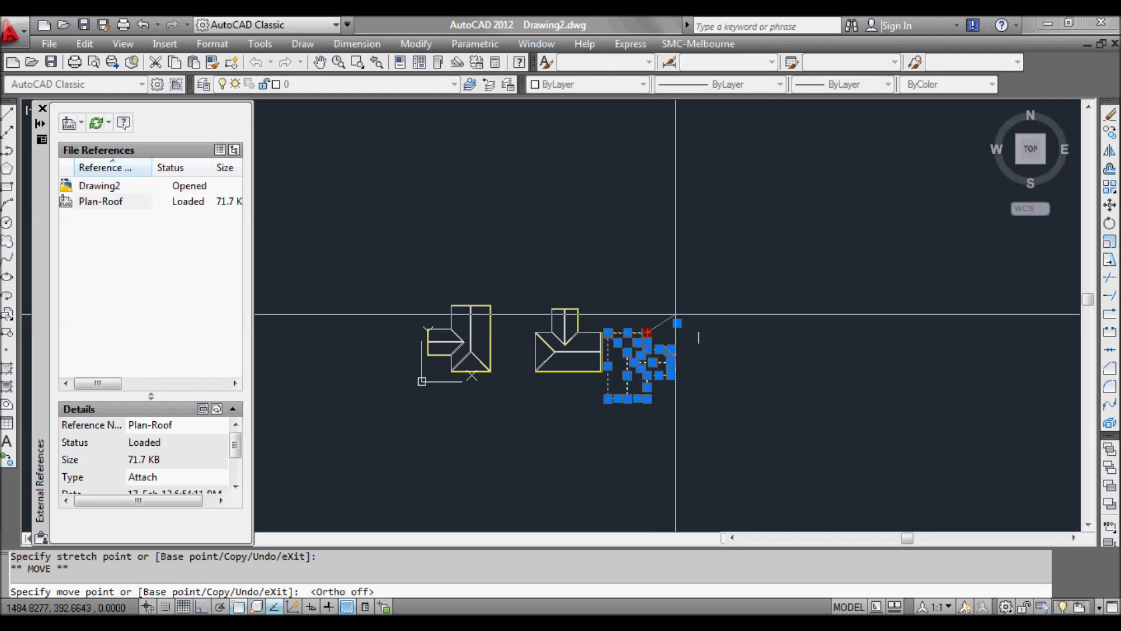
key(Escape)
key(Escape)
Copy the third roof plan from its lower-left corner to the right to place a fourth roof plan in the row.
click(684, 338)
click(642, 373)
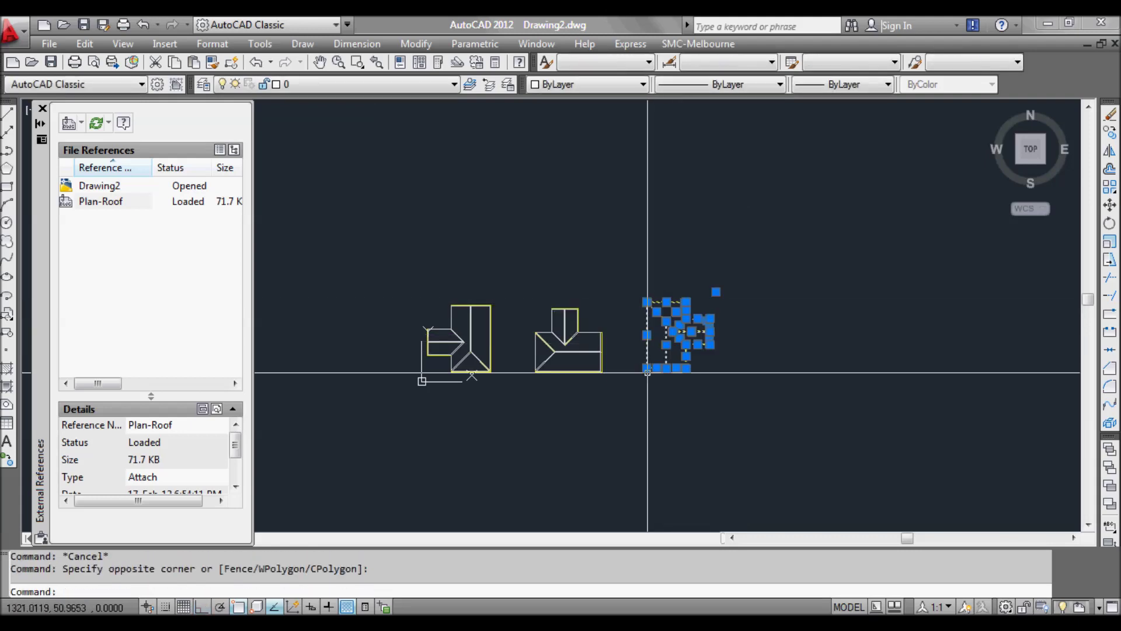
click(646, 368)
key(space)
text(c)
key(space)
click(748, 368)
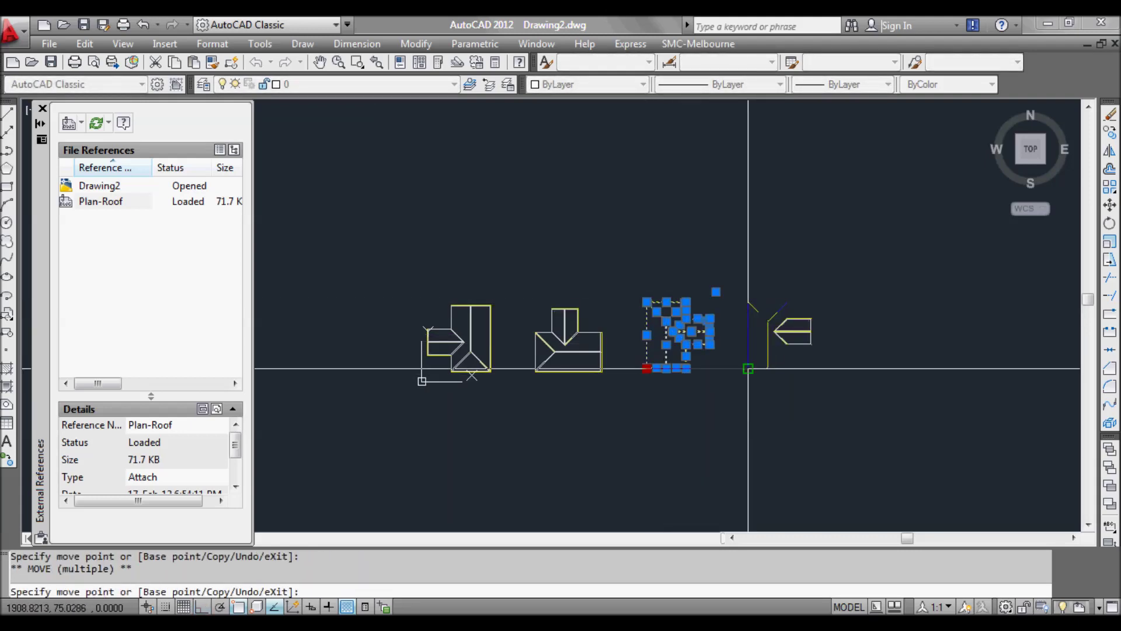
key(Escape)
key(Escape)
Rotate the fourth roof plan 90 degrees clockwise about its upper-left corner, with Ortho on.
click(773, 331)
click(748, 302)
key(space)
key(space)
key(F8)
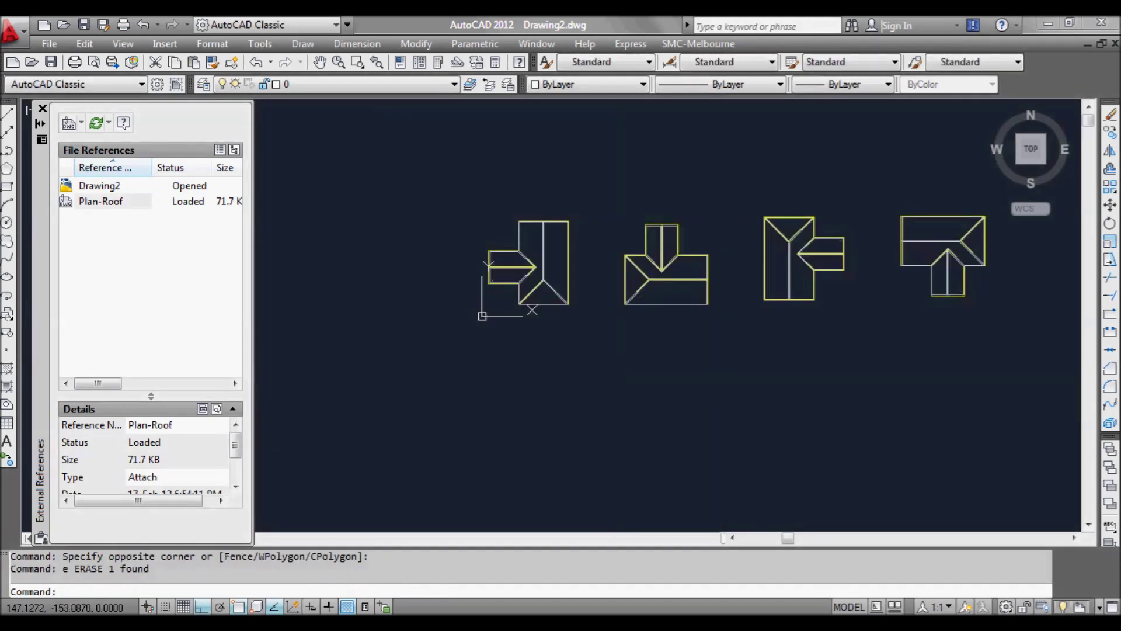
Draw a long horizontal line beneath the row of four roof plans, spanning its full width.
middle_drag(551, 362, 505, 367)
text(l)
key(Return)
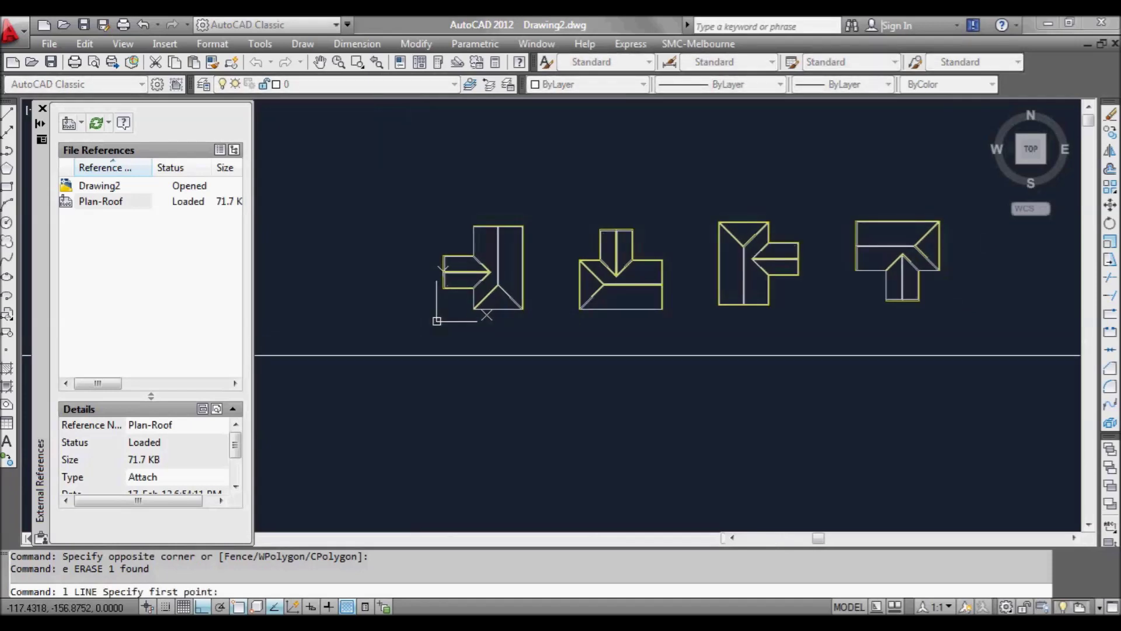
click(410, 356)
click(955, 356)
key(Escape)
Copy the horizontal line a short distance straight down to form a pair of parallel road lines.
click(511, 383)
click(444, 350)
click(410, 356)
key(space)
text(c)
key(Return)
click(408, 396)
key(Escape)
key(Escape)
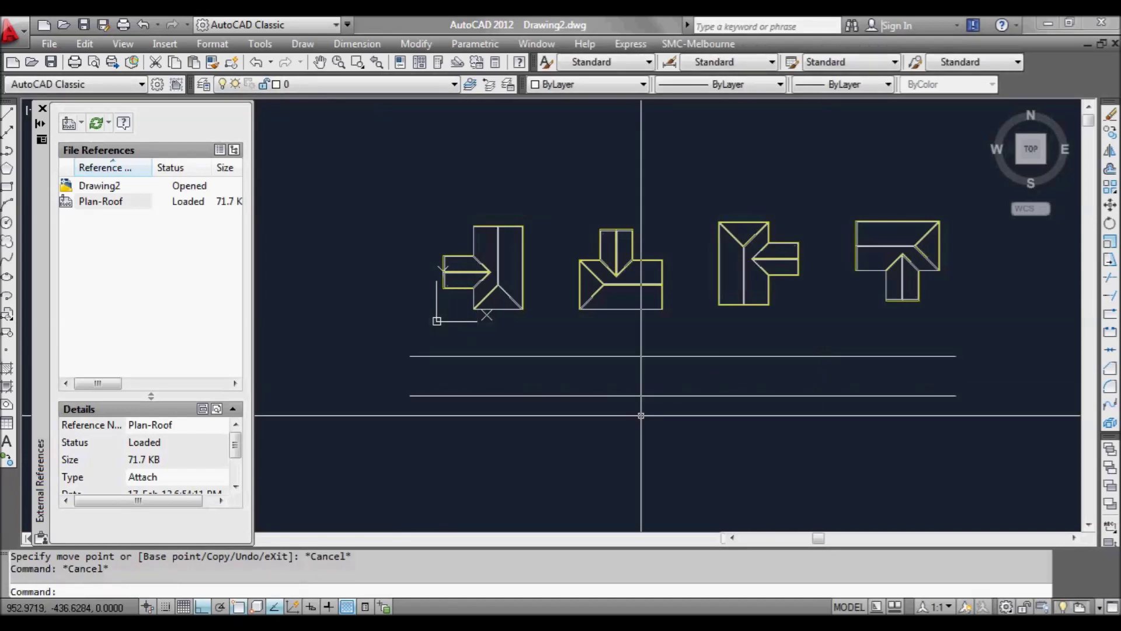
Switch to the Plan-Roof drawing and stretch the outer end of the side wing to the right to shorten it.
middle_drag(723, 337, 686, 352)
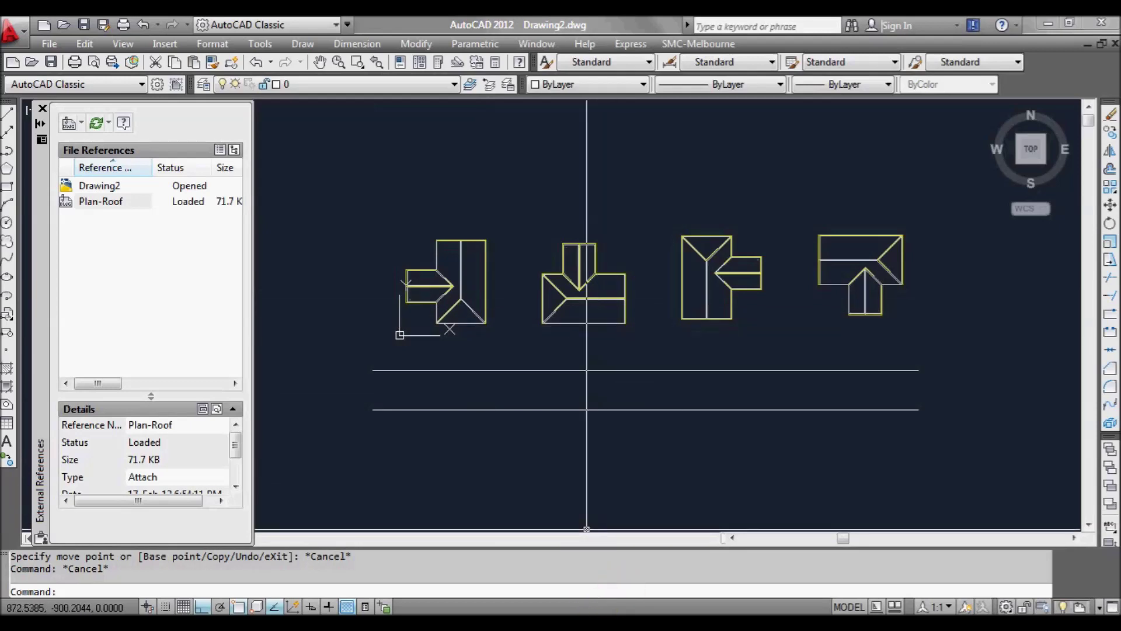
key(ctrl+Tab)
key(Escape)
middle_drag(456, 389, 492, 383)
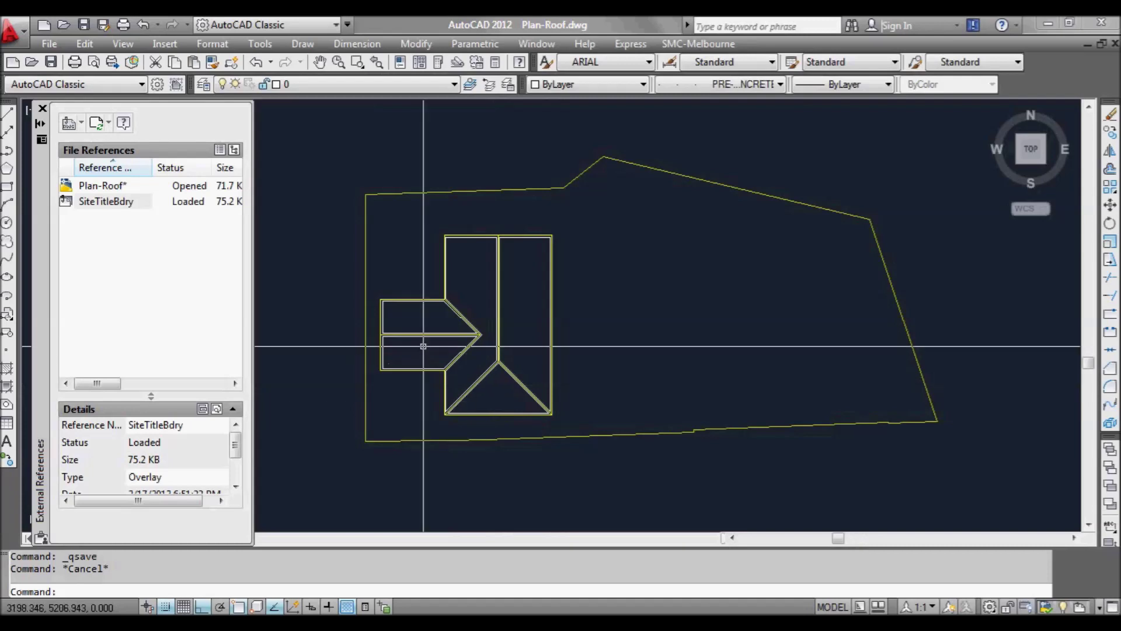
scroll(423, 346, up, 1)
text(s)
key(Return)
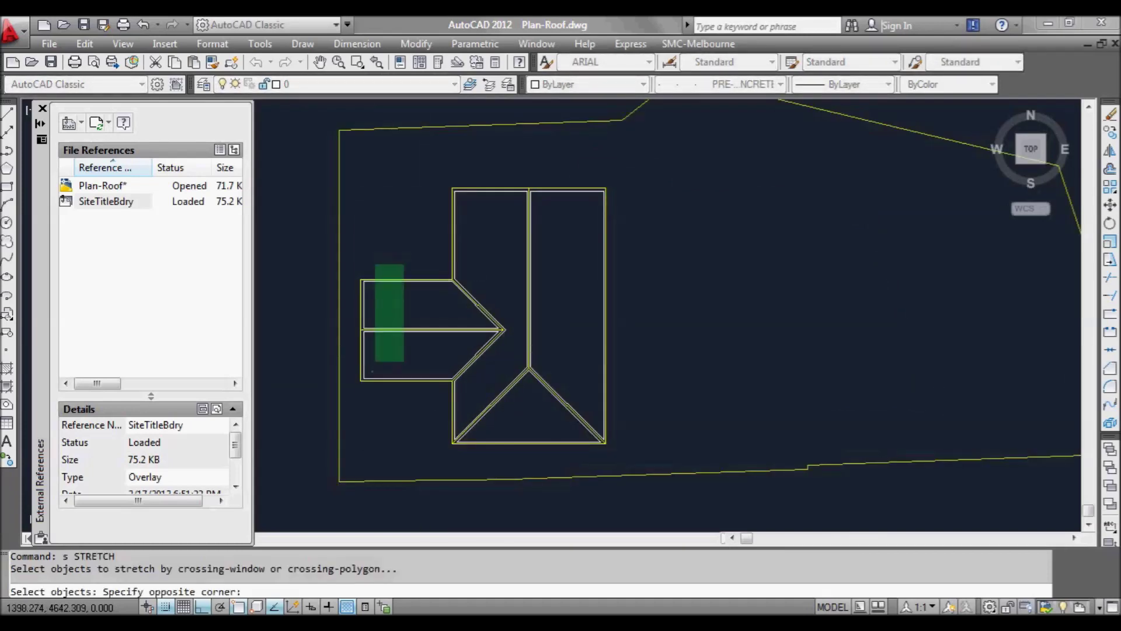
click(362, 385)
key(Return)
click(366, 401)
click(397, 400)
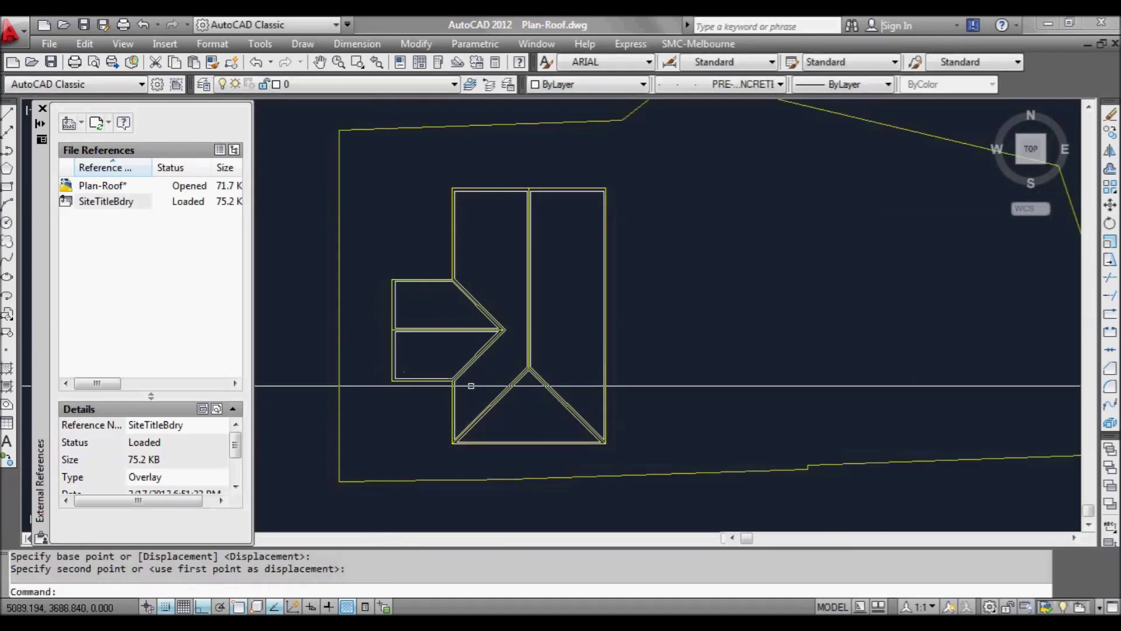
Stretch the lower hip end of the main roof slightly downward to lengthen the main roof.
text(s)
key(Return)
click(627, 463)
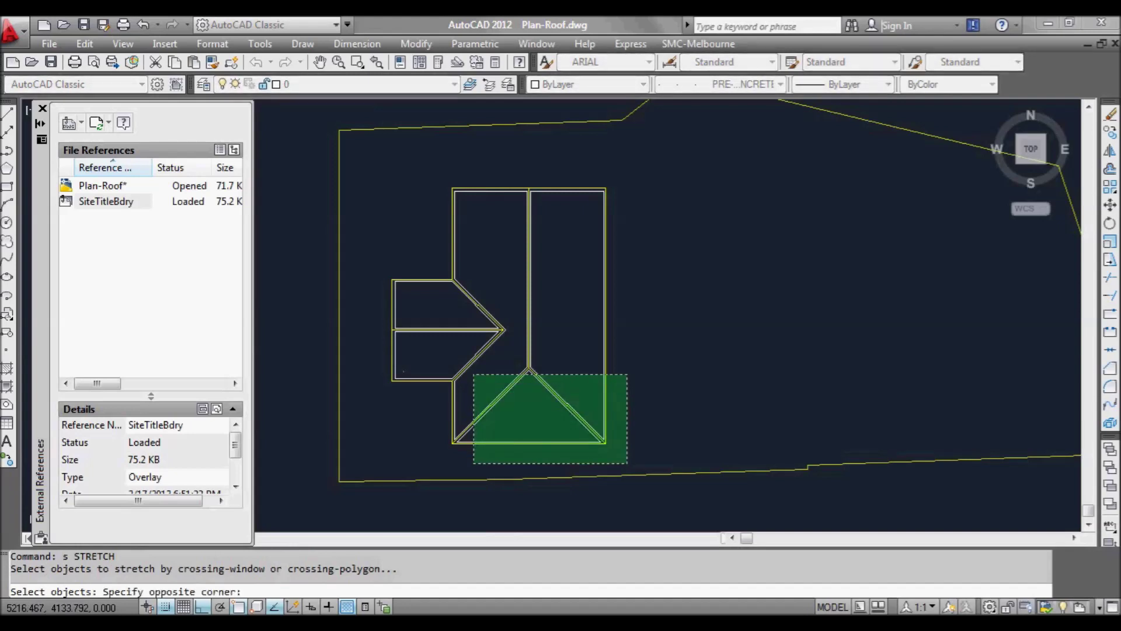
click(432, 358)
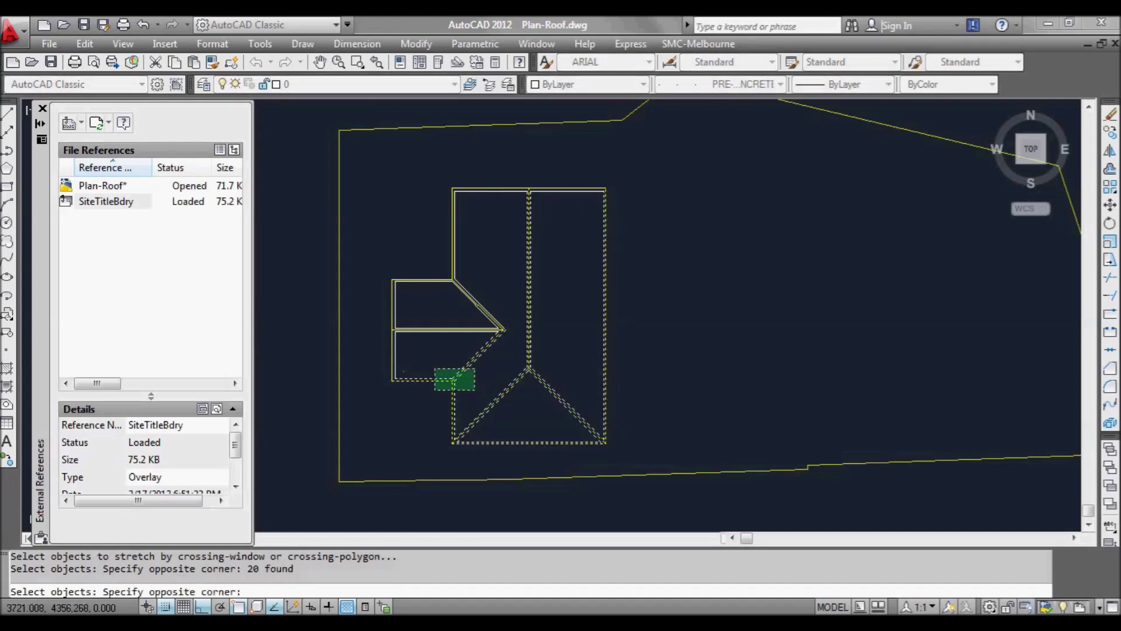
key(Return)
click(425, 431)
click(424, 449)
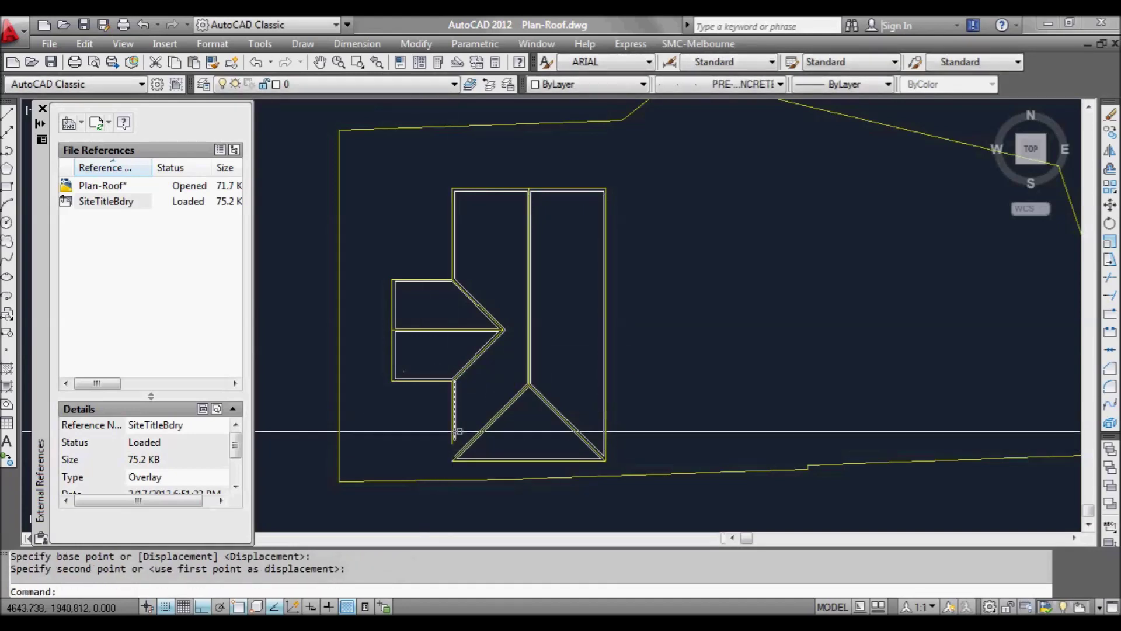
Close the main roof's open lower-left corner by filleting the inner and outer left edge lines with radius 0.
scroll(446, 449, up, 3)
text(f)
key(Return)
click(459, 435)
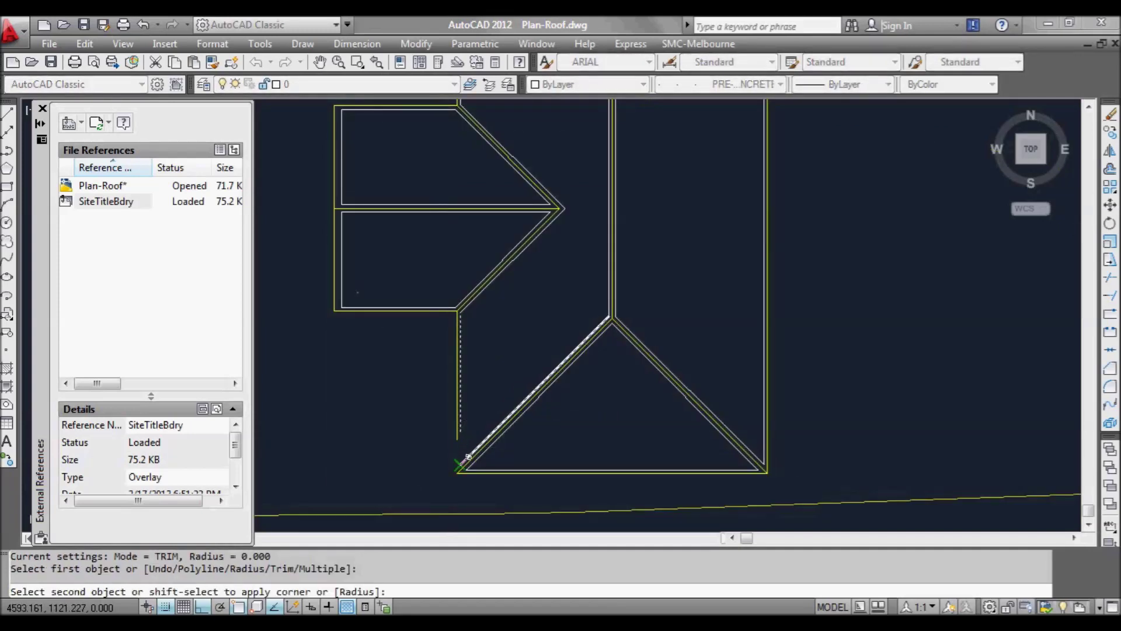
key(Return)
click(456, 428)
key(Escape)
scroll(460, 474, down, 3)
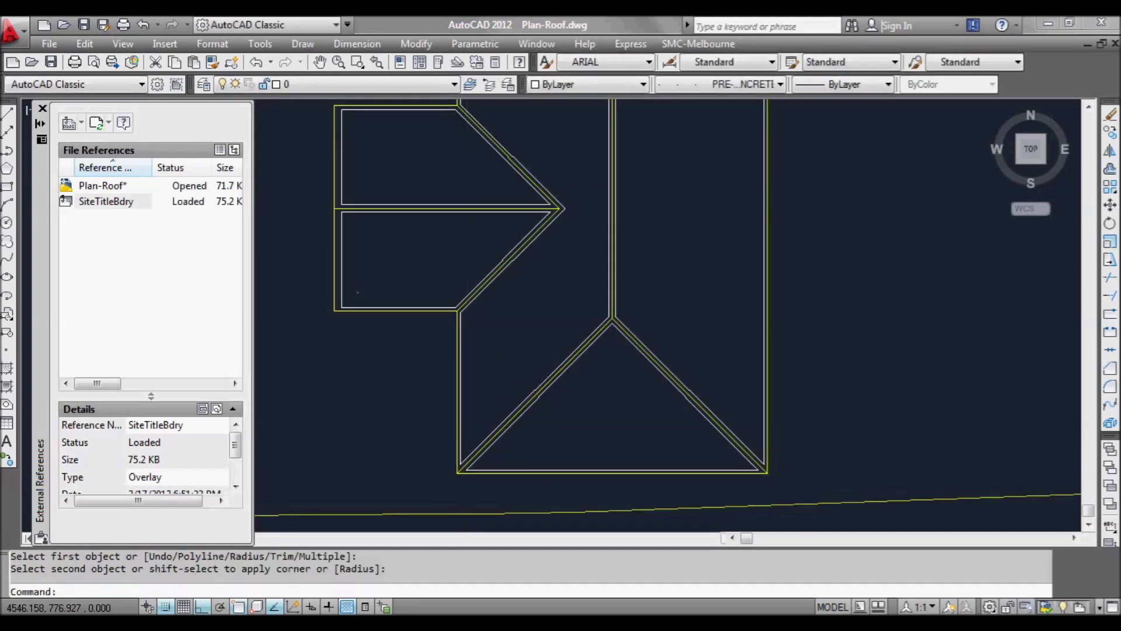
Stretch the side wing straight up along the main roof to sit nearer its upper end.
middle_drag(494, 396, 494, 453)
text(s)
key(Return)
click(536, 514)
click(375, 295)
key(Return)
click(366, 347)
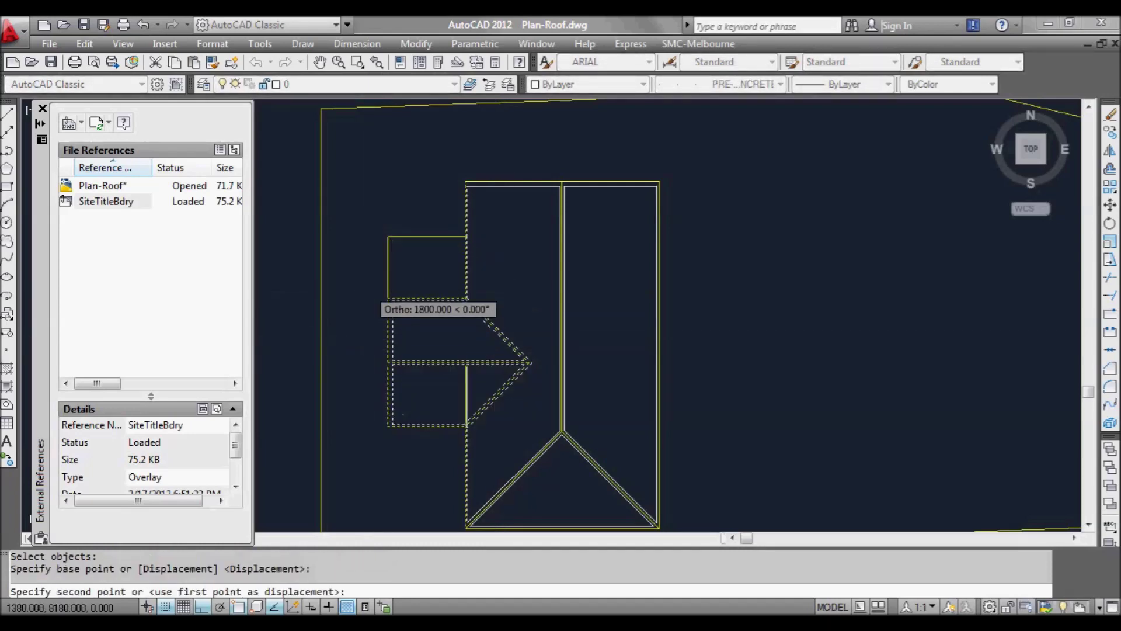
click(366, 265)
key(Escape)
Save the modified Plan-Roof drawing and reload it as a reference in Drawing2.
scroll(534, 366, down, 1)
middle_drag(549, 376, 506, 381)
click(51, 62)
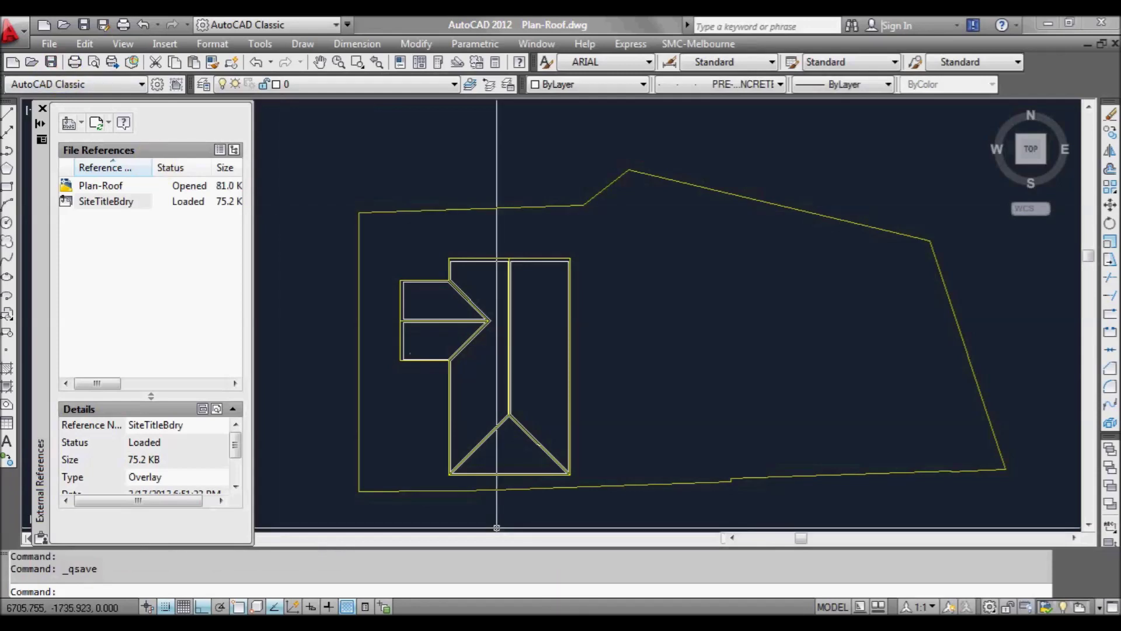
key(ctrl+Tab)
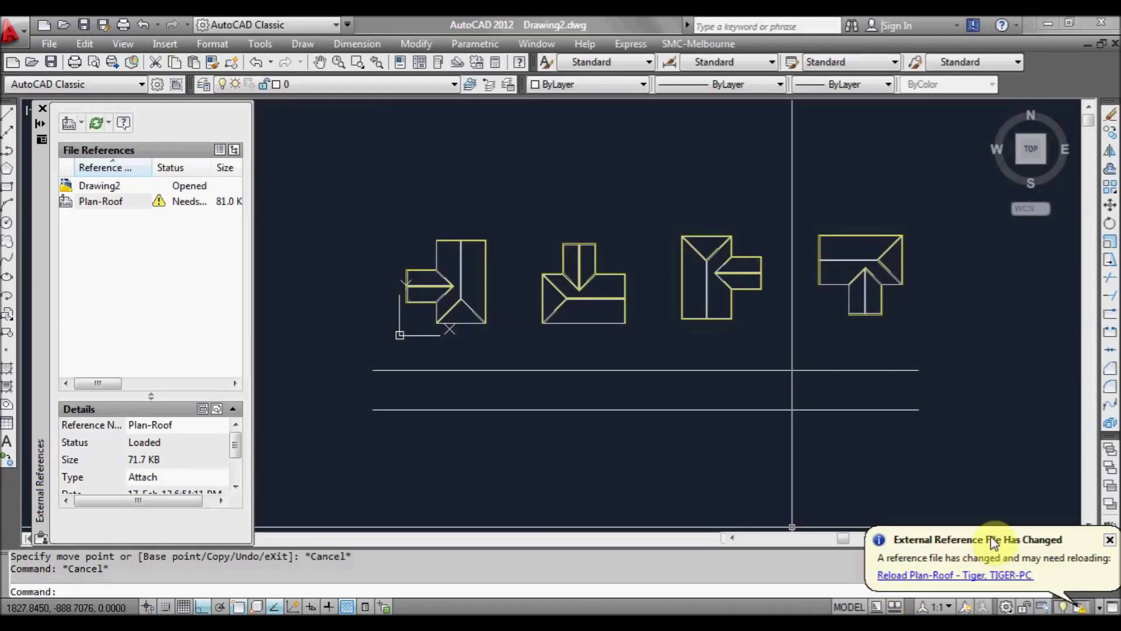
click(949, 575)
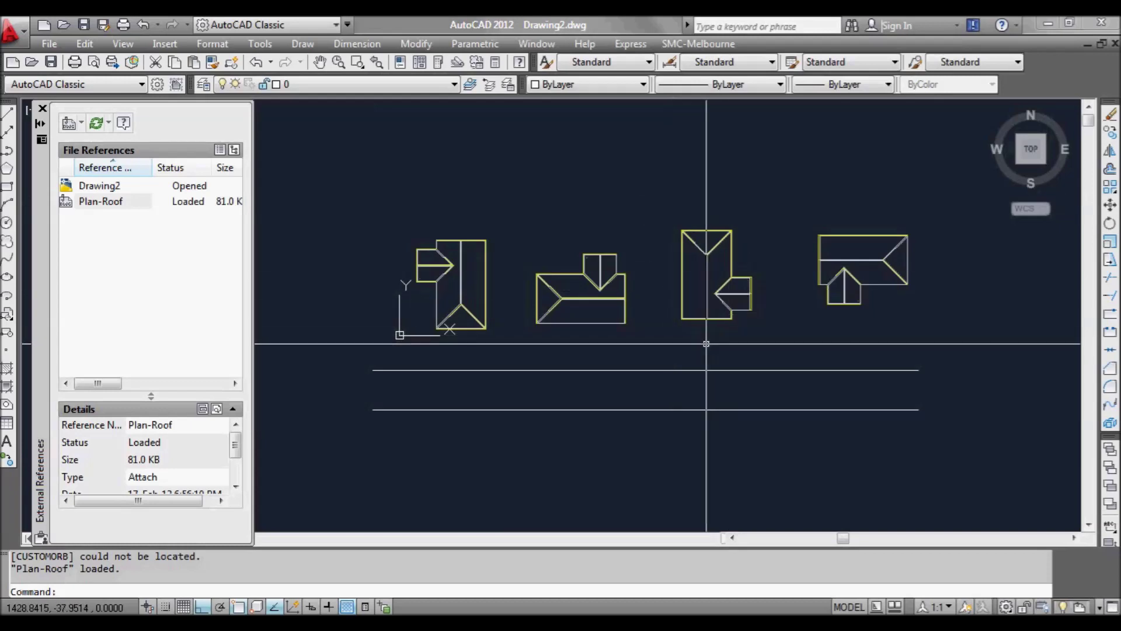
Erase the three extra roof plan copies and the two horizontal lines, keeping only the original roof plan.
scroll(580, 368, down, 2)
middle_drag(621, 283, 570, 365)
scroll(505, 412, down, 2)
click(699, 368)
click(564, 326)
text(e)
key(Return)
click(588, 390)
click(579, 355)
text(e)
key(Return)
scroll(531, 351, up, 3)
click(538, 351)
key(Escape)
key(Escape)
Draw a rectangle around the remaining roof plan with clearance on all sides.
text(rec)
key(Return)
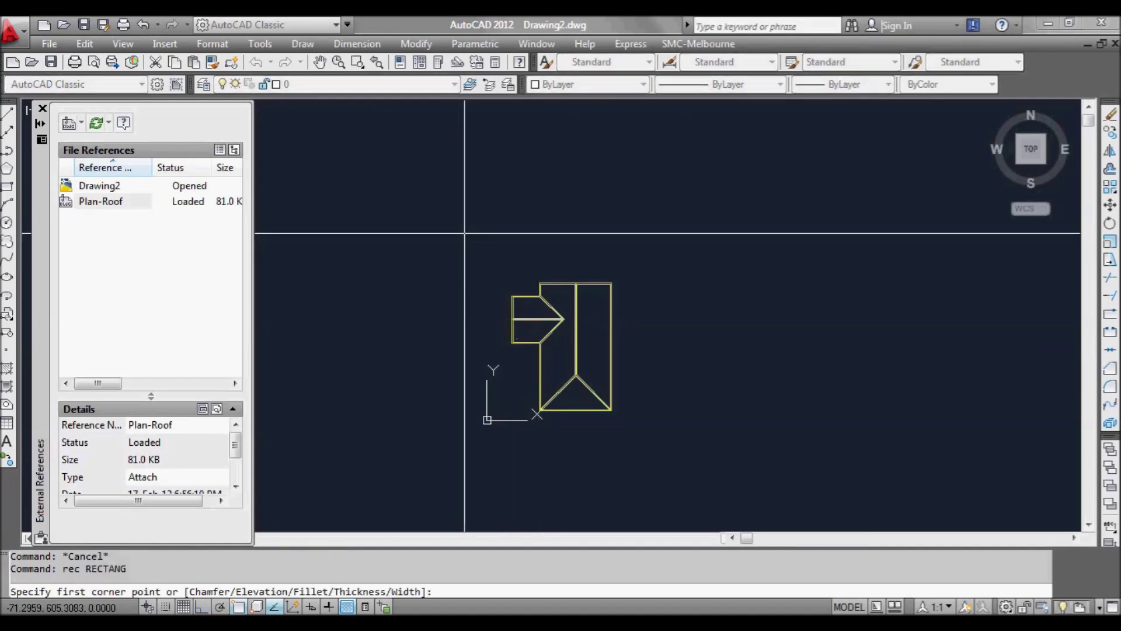
click(464, 233)
click(665, 459)
key(Escape)
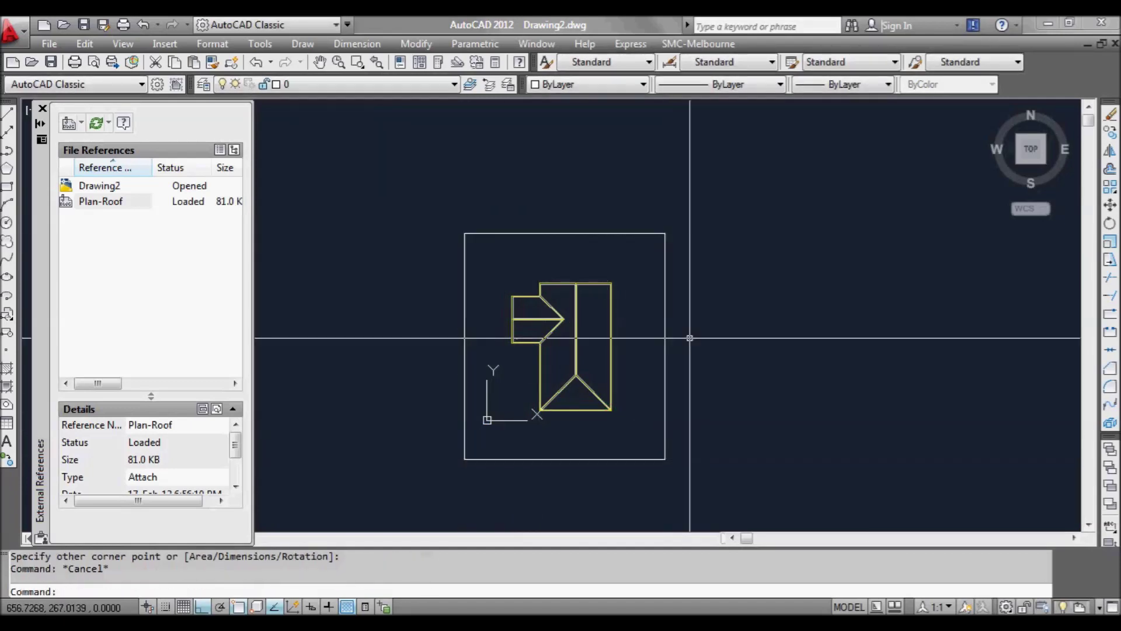
Offset the rectangle outward by a distance picked on screen to create a larger surrounding rectangle.
text(o)
key(Return)
click(668, 337)
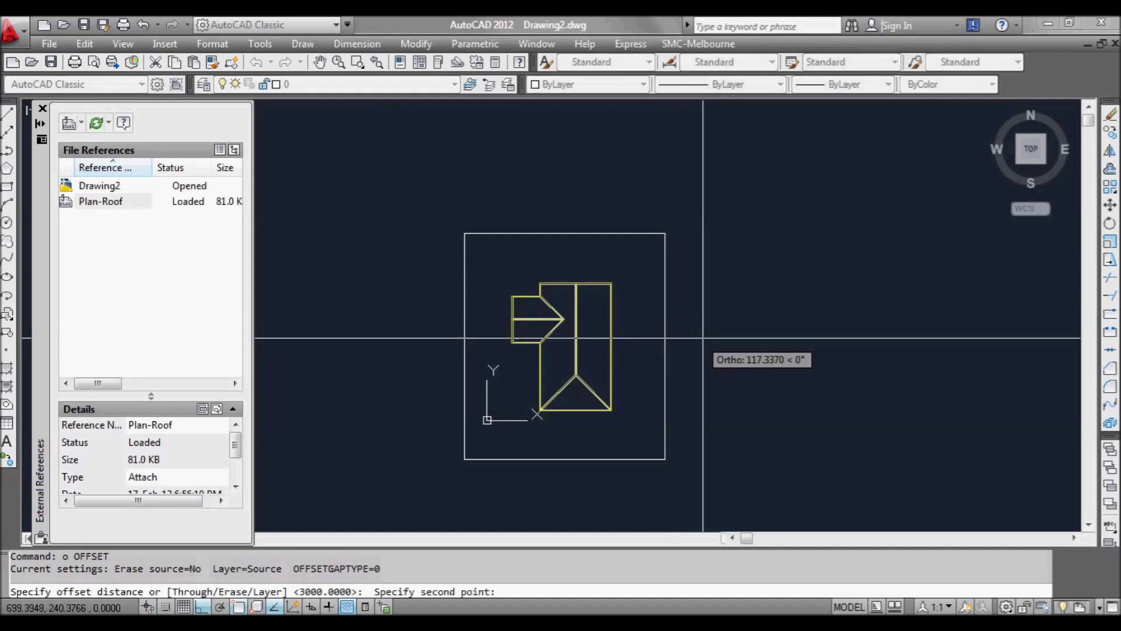
click(703, 338)
click(666, 323)
click(741, 315)
key(Escape)
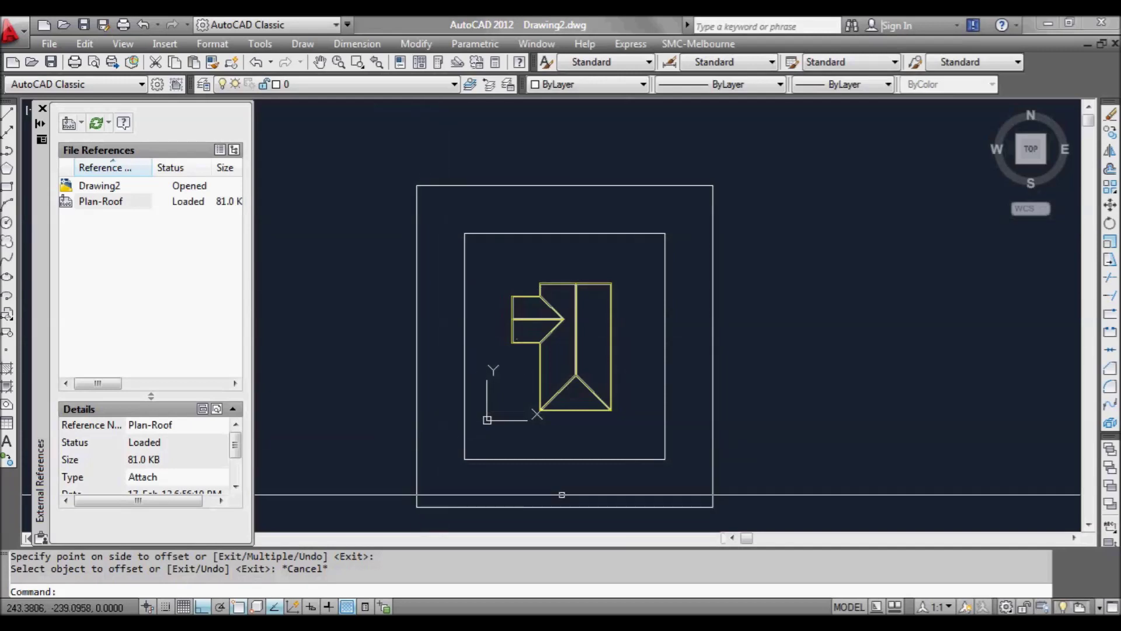
Draw vertical lines from the main roof's two lower corners and the wing's lower-left corner down past the outer rectangle.
middle_drag(562, 494, 558, 457)
text(l)
key(Return)
click(608, 383)
click(608, 496)
key(Return)
key(Return)
click(536, 384)
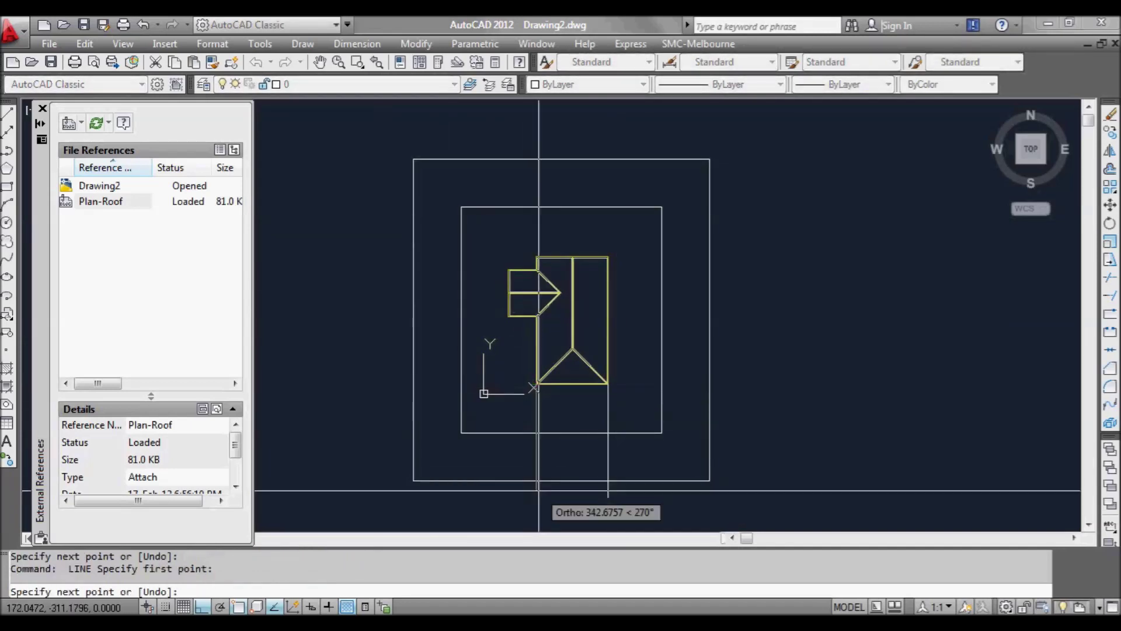
click(536, 490)
key(Return)
key(Return)
click(509, 316)
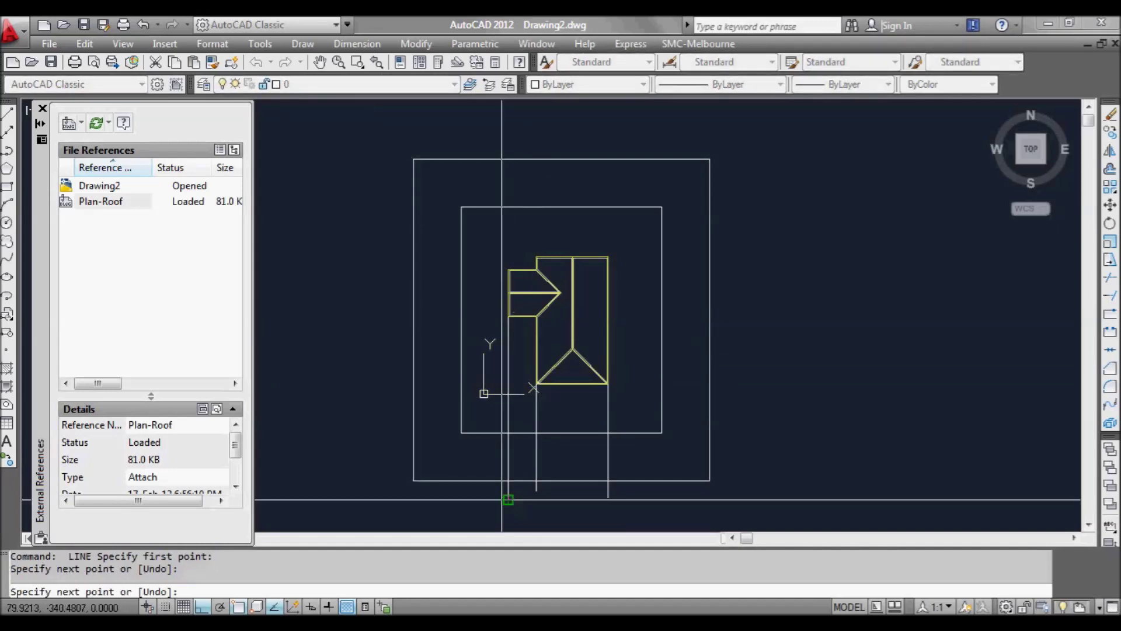
Draw a horizontal line between the outermost vertical lines, just below the inner rectangle's lower edge.
click(608, 482)
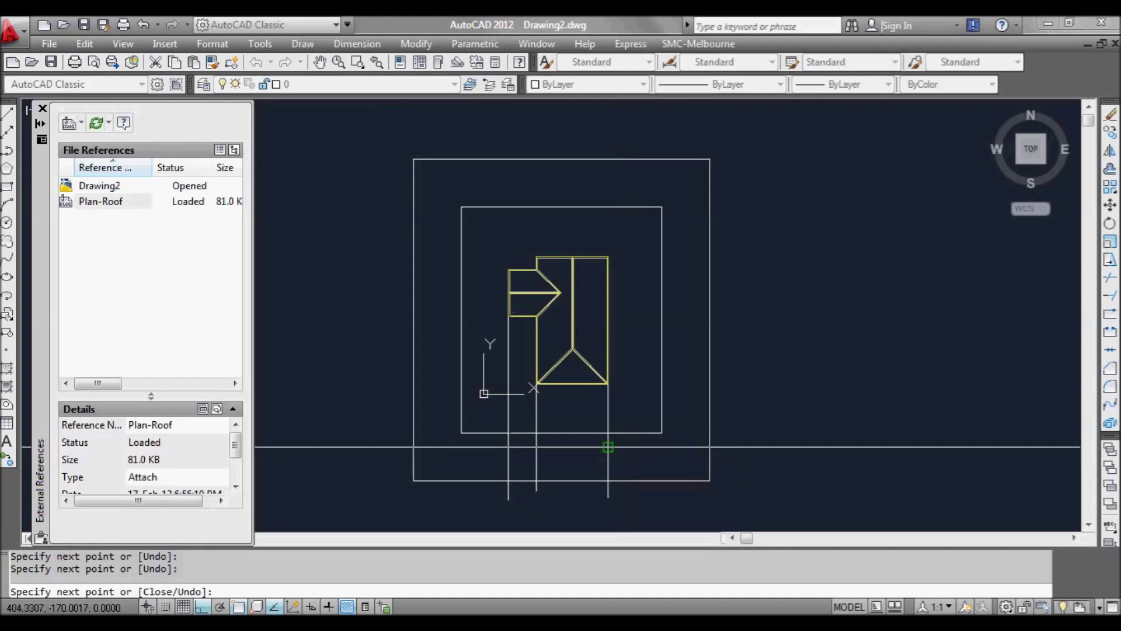
click(508, 446)
key(Return)
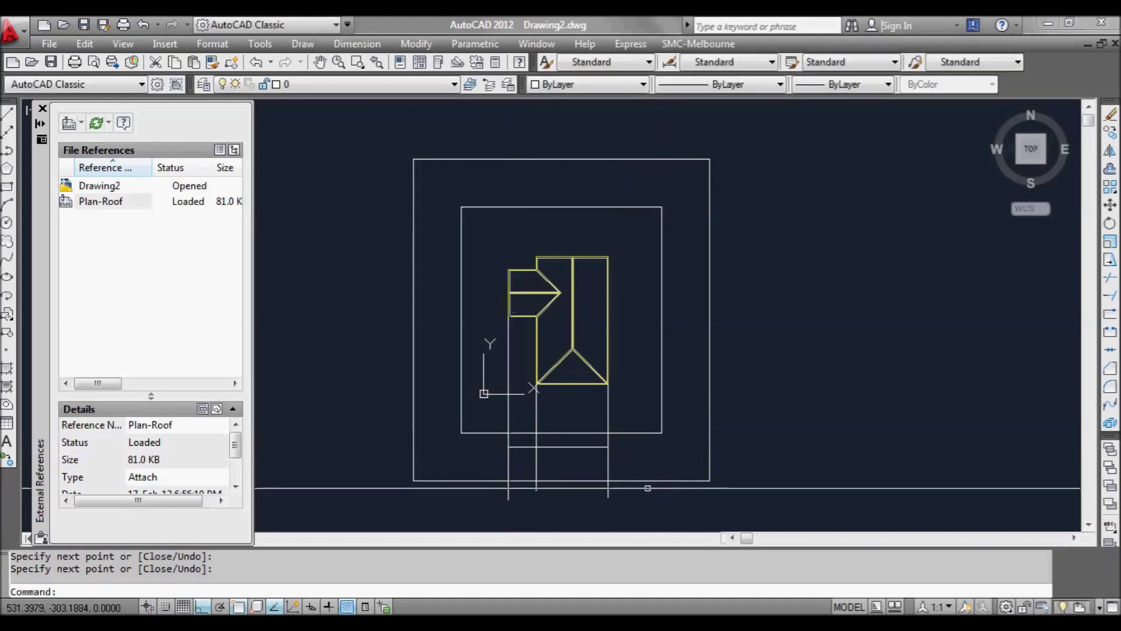
Trim the three vertical lines below the outer rectangle and above the short horizontal line.
text(tr)
key(Return)
click(591, 480)
click(500, 486)
key(Return)
Draw a short vertical line from the horizontal line's left end up to the inner rectangle.
key(Return)
click(563, 446)
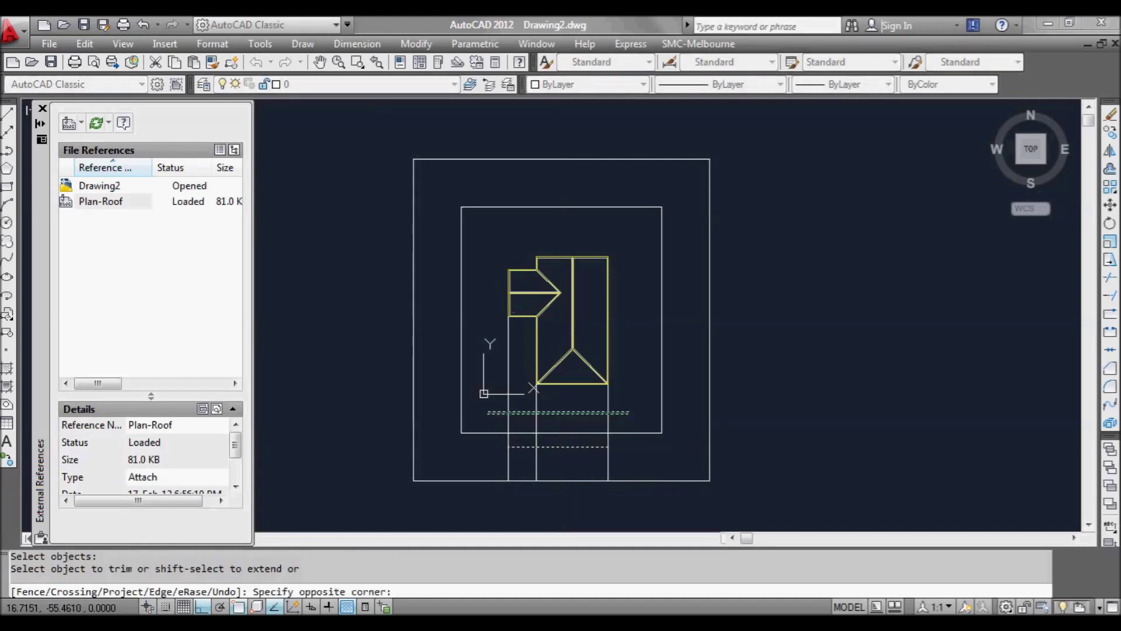
key(Escape)
scroll(528, 447, up, 5)
text(l)
key(Return)
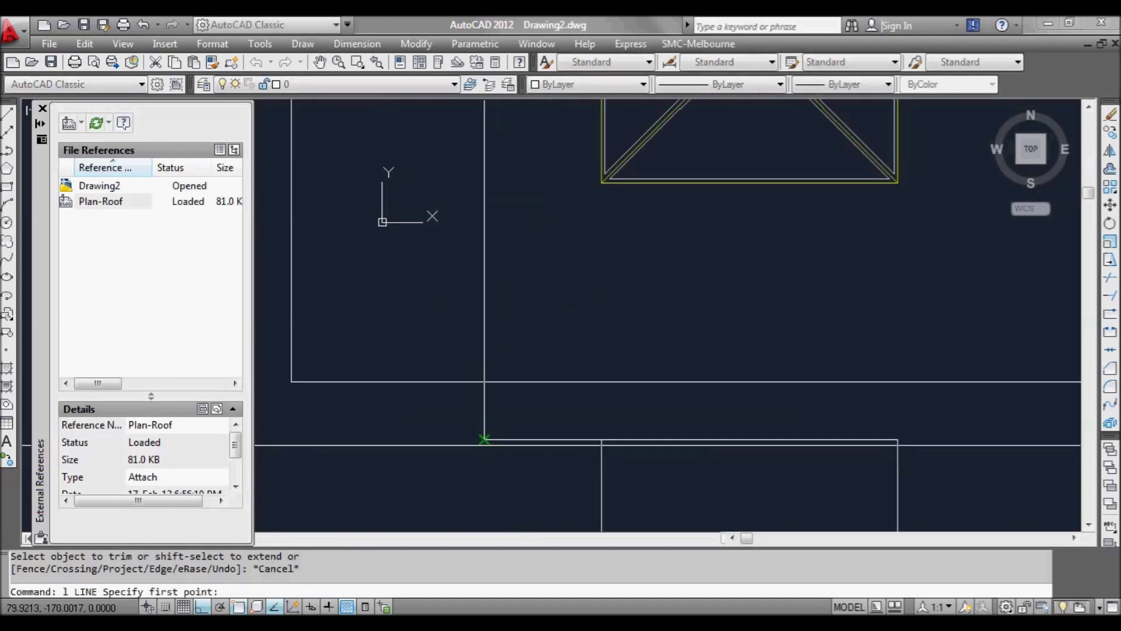
click(484, 439)
click(601, 439)
Draw a short line leftward along the horizontal line, starting from its right end.
key(Return)
key(Return)
click(897, 439)
click(791, 439)
key(Return)
Rotate the short line about its right end with Ortho off so it slopes up to the inner rectangle's lower edge.
click(890, 438)
click(897, 439)
key(space)
key(space)
key(F8)
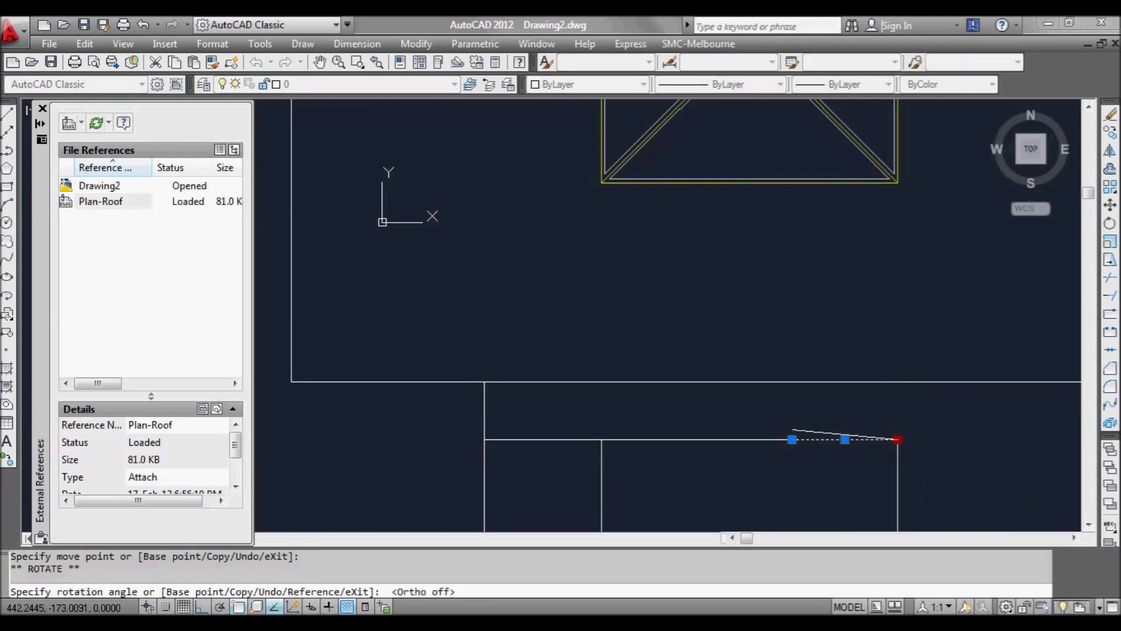
click(811, 379)
key(Escape)
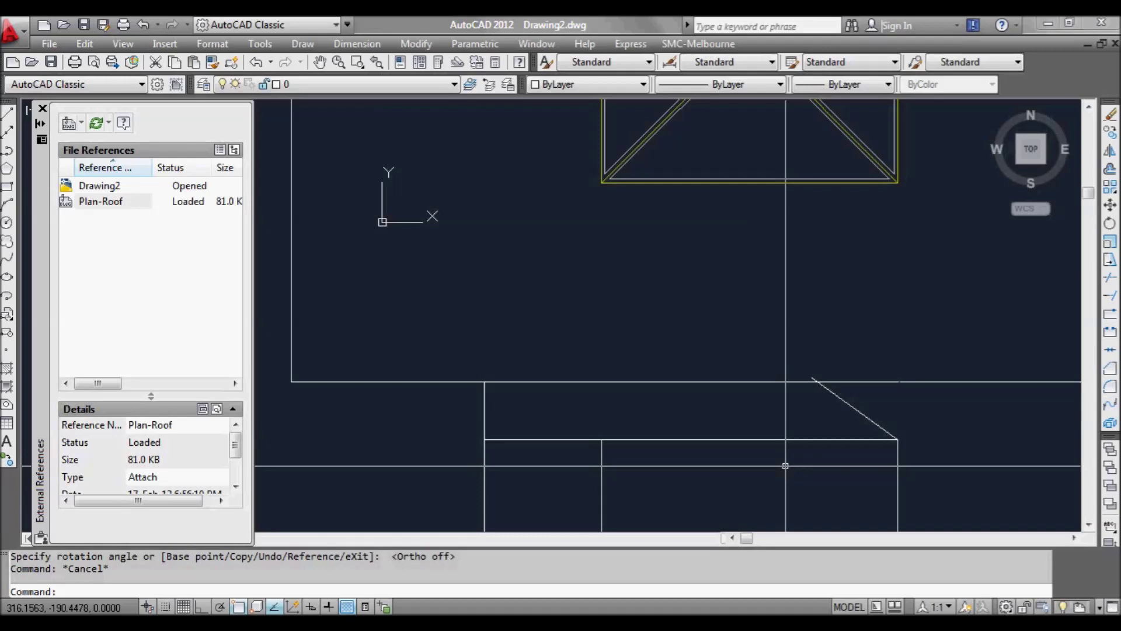
Copy the sloping roof line from its lower end to the top of the middle vertical wall line.
scroll(785, 466, down, 3)
click(812, 443)
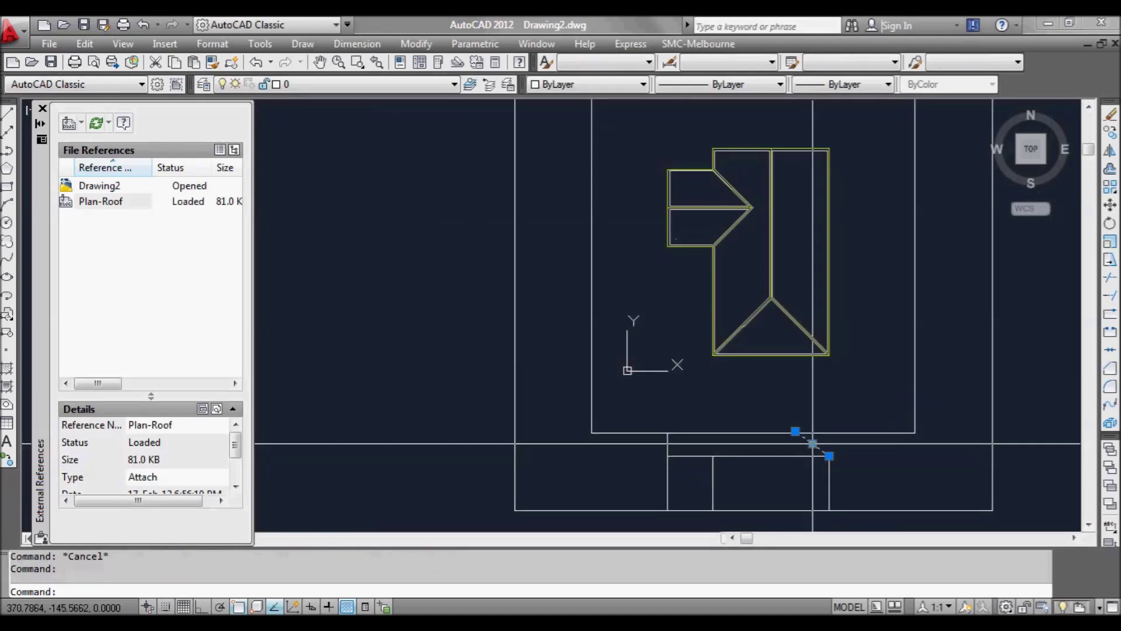
click(828, 456)
key(space)
text(c)
key(Return)
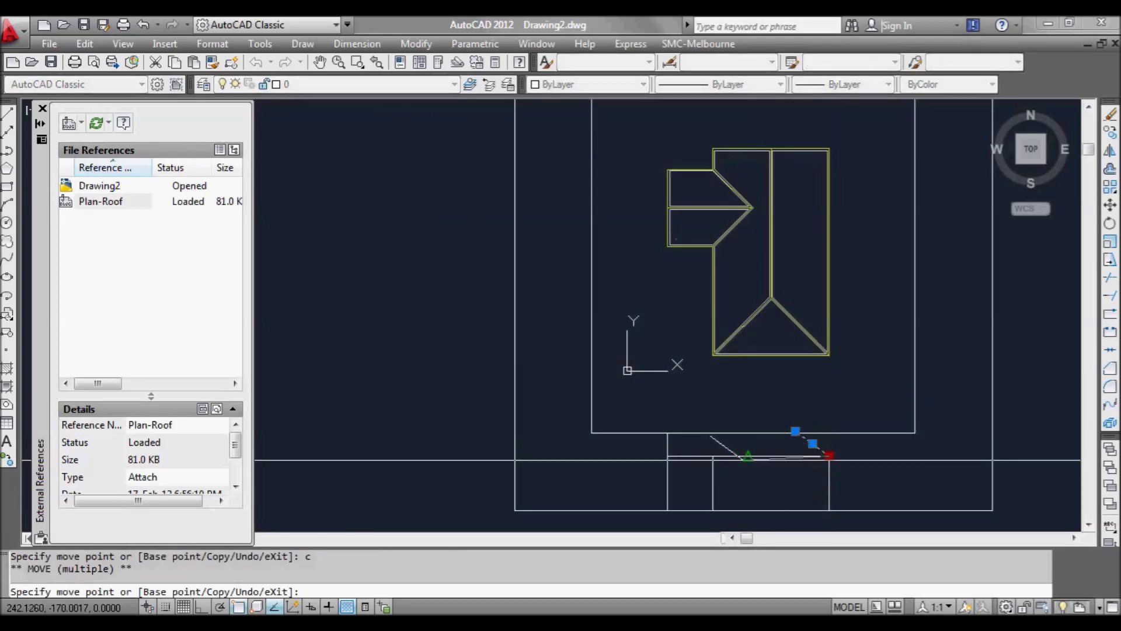
click(713, 456)
key(Escape)
key(Escape)
Mirror the copied sloping line about a vertical axis through its lower end so it rises toward the other slope.
click(706, 450)
click(713, 455)
key(space)
key(space)
key(space)
key(space)
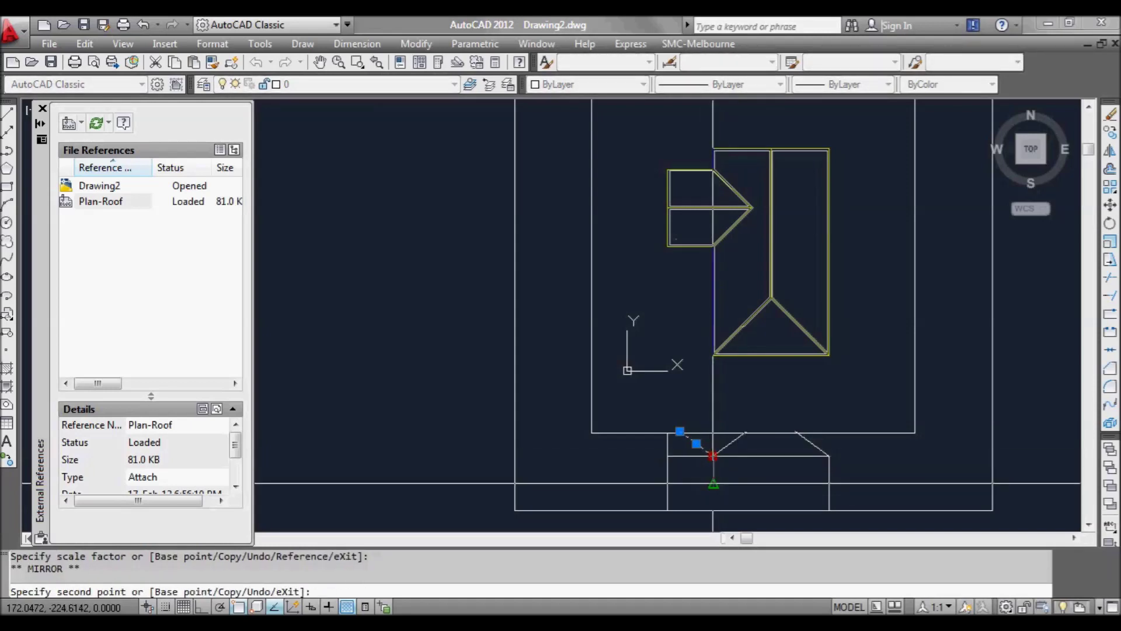
key(Escape)
Fillet the two sloping roof lines with radius 0 so they meet at an apex.
text(f)
key(Return)
click(730, 444)
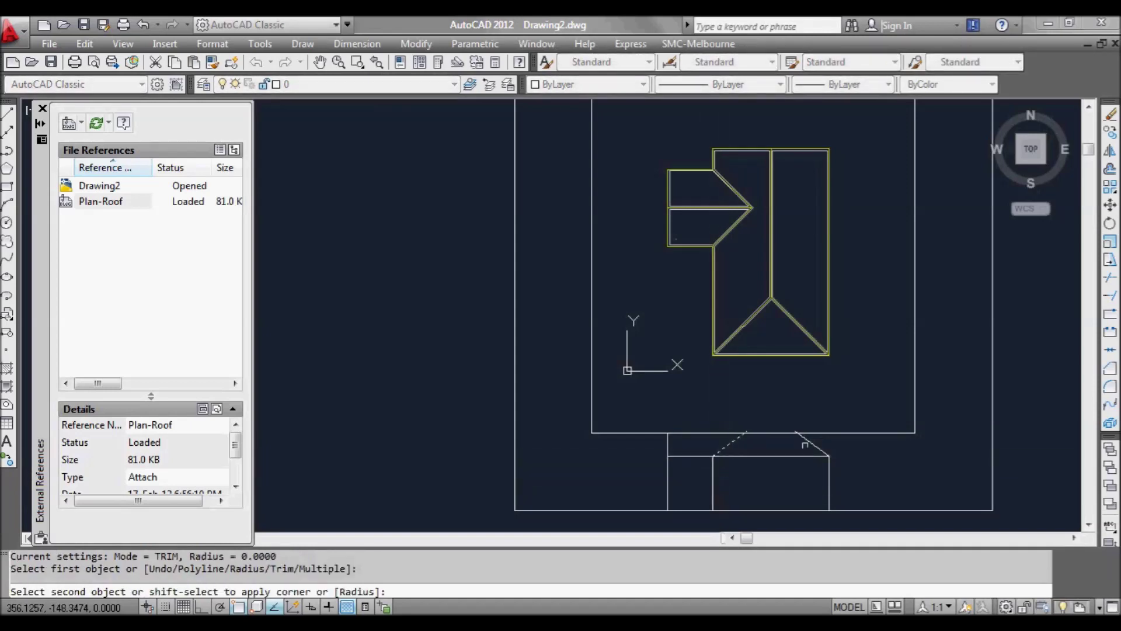
click(806, 444)
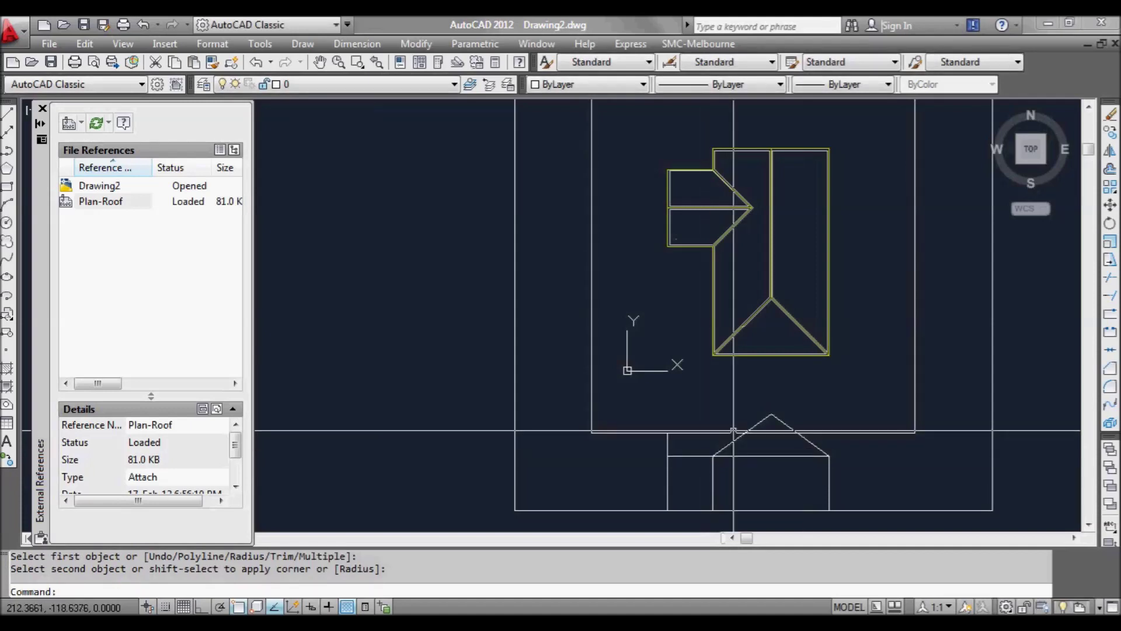
With Ortho on, draw a vertical line from the end of the side wing's ridge in the plan down past the gable slope.
text(l)
key(Return)
click(752, 207)
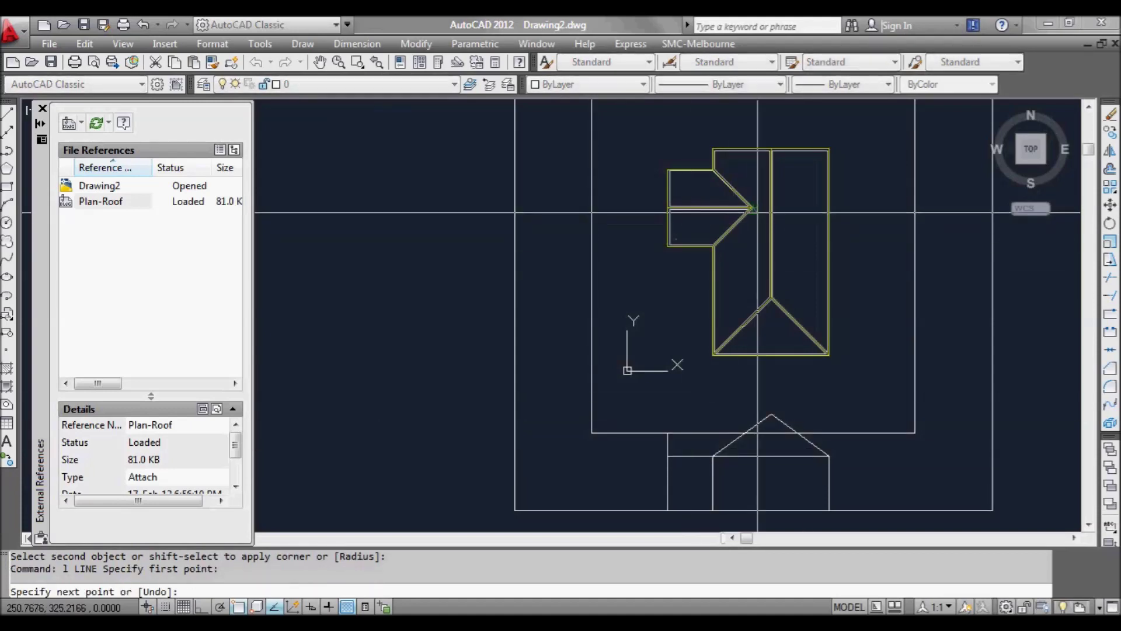
key(F8)
scroll(770, 444, up, 2)
click(772, 447)
key(Return)
key(Return)
Draw a horizontal line leftward from the intersection of the vertical projection line and the gable slope.
click(744, 417)
click(638, 411)
key(Escape)
Fillet the horizontal ridge line with the short vertical line at the elevation's left end to close the corner.
text(f)
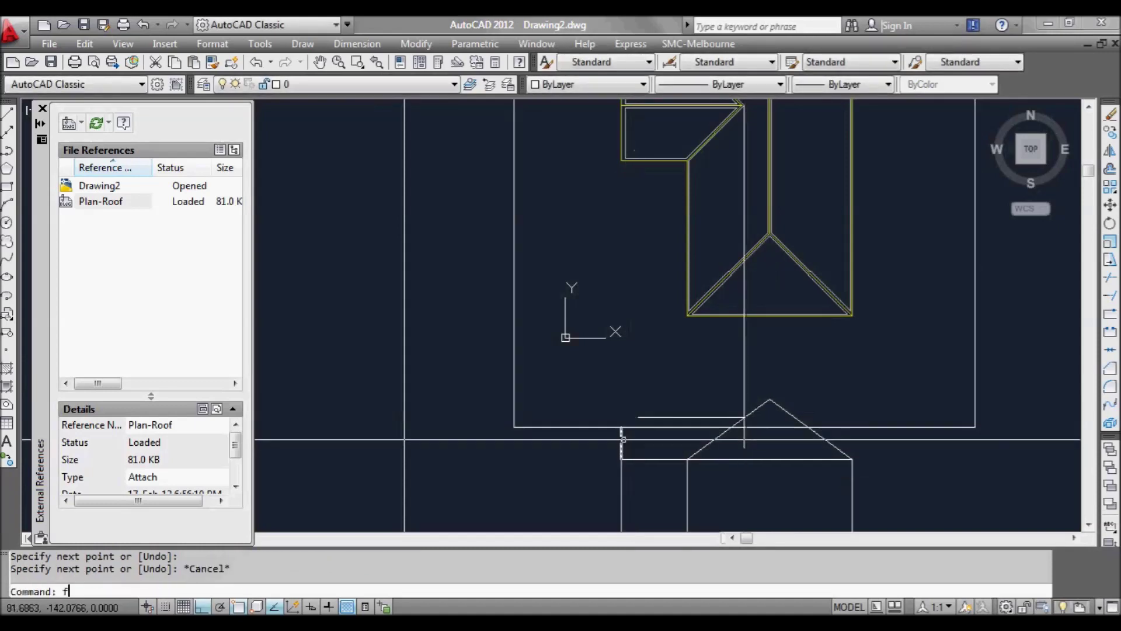
key(Return)
click(645, 417)
click(621, 439)
key(Escape)
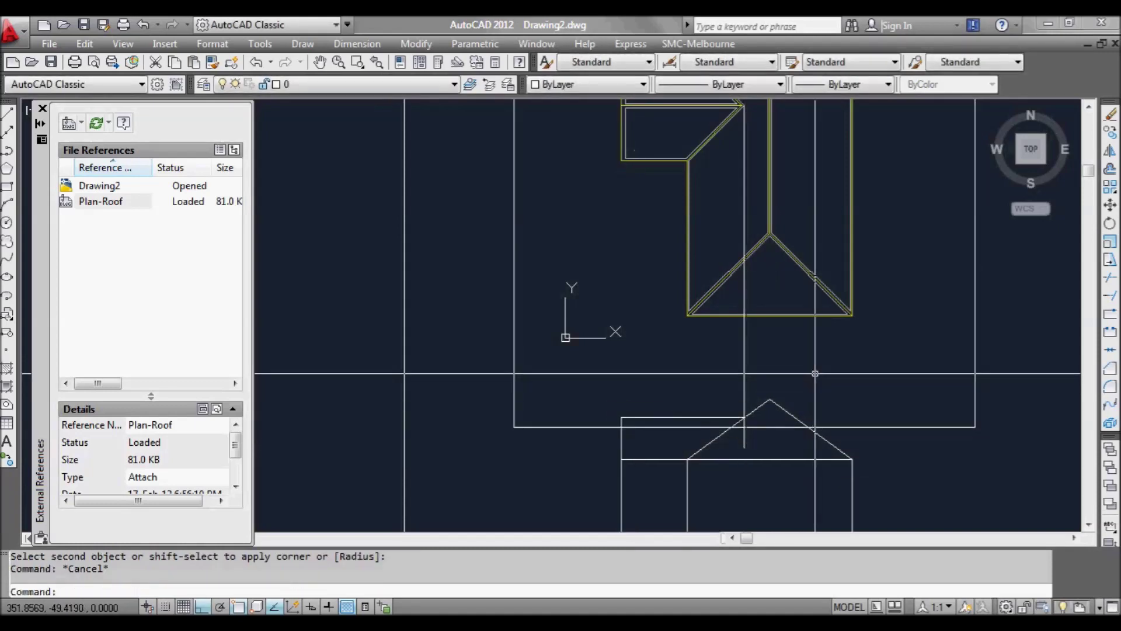
Erase the vertical projection line between the roof plan and the elevation.
click(813, 373)
click(681, 368)
scroll(684, 390, down, 2)
text(e)
key(Return)
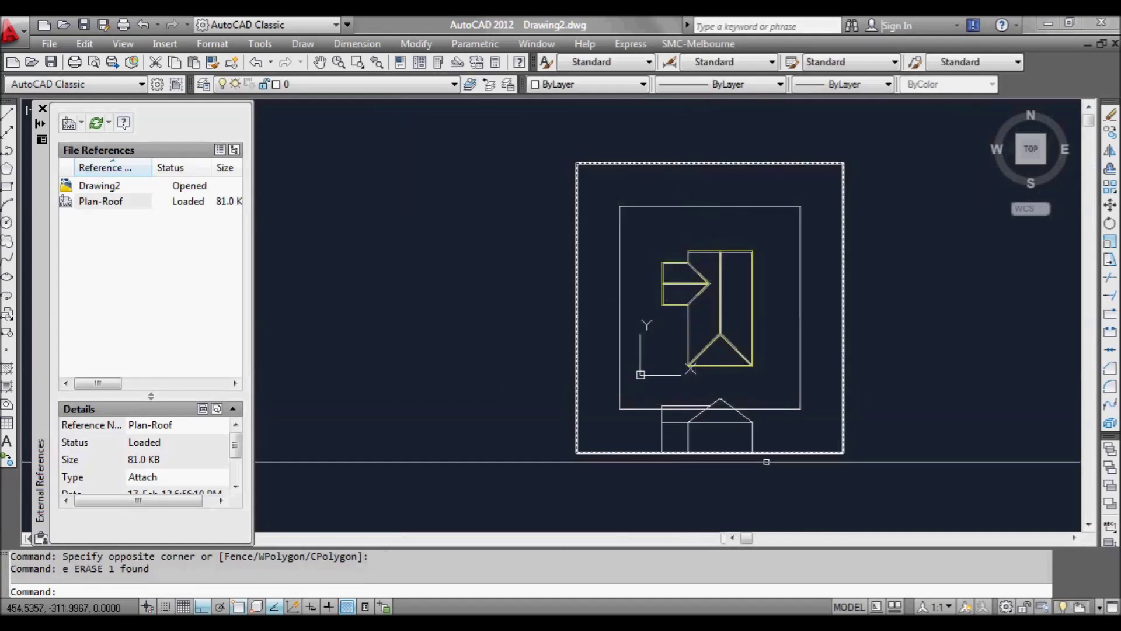
Offset the inner rectangle outward by about 63 units, picking two points for the distance from its lower edge.
click(768, 425)
click(761, 403)
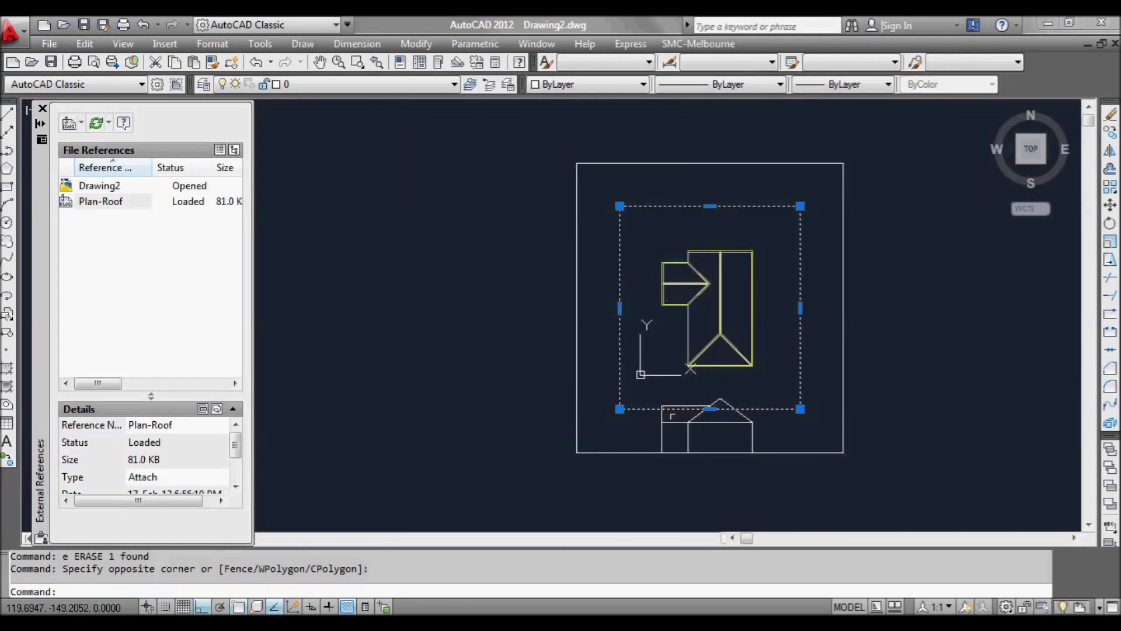
key(Escape)
scroll(775, 432, up, 3)
text(o)
key(Return)
click(764, 384)
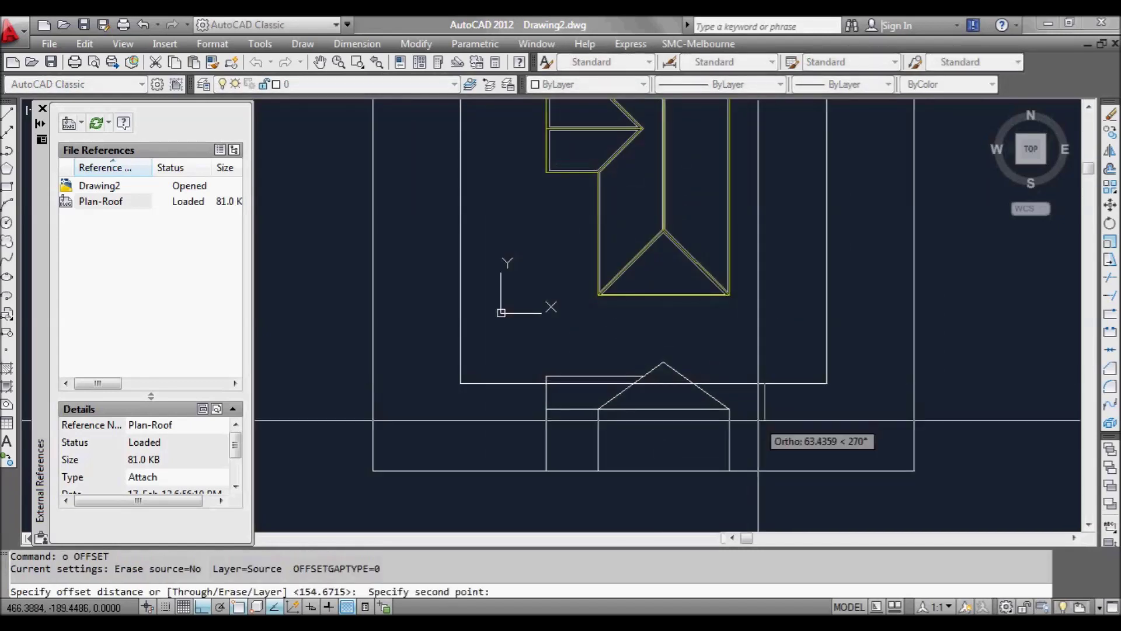
click(758, 421)
click(761, 383)
click(764, 431)
key(Escape)
Erase the original inner rectangle, keeping its offset copy.
click(765, 403)
click(744, 364)
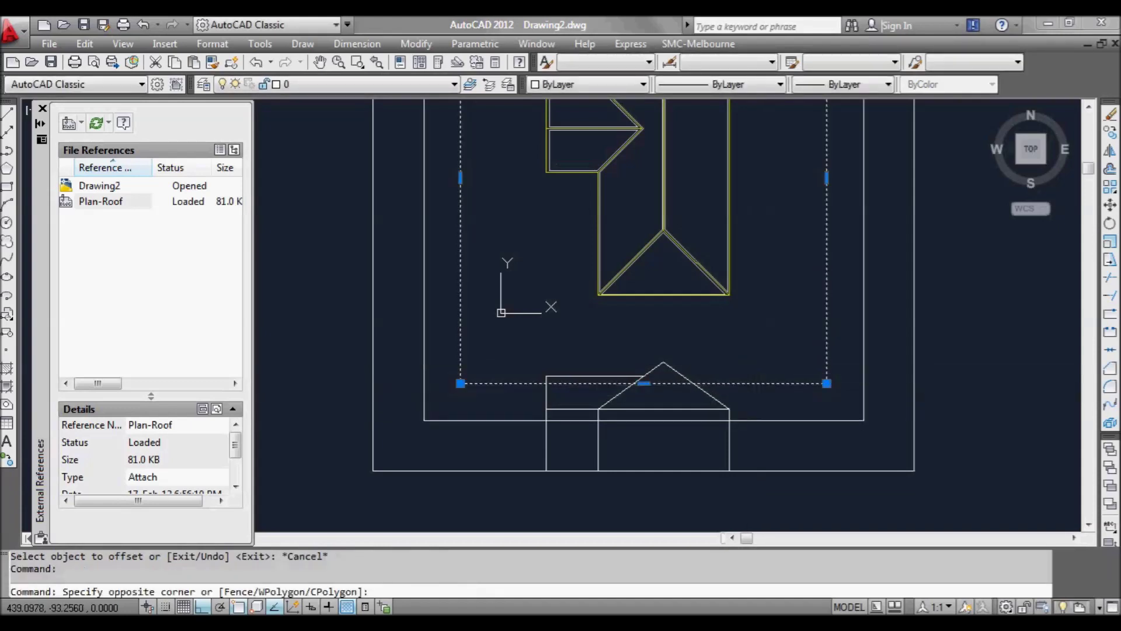
text(e)
key(Return)
scroll(753, 438, down, 5)
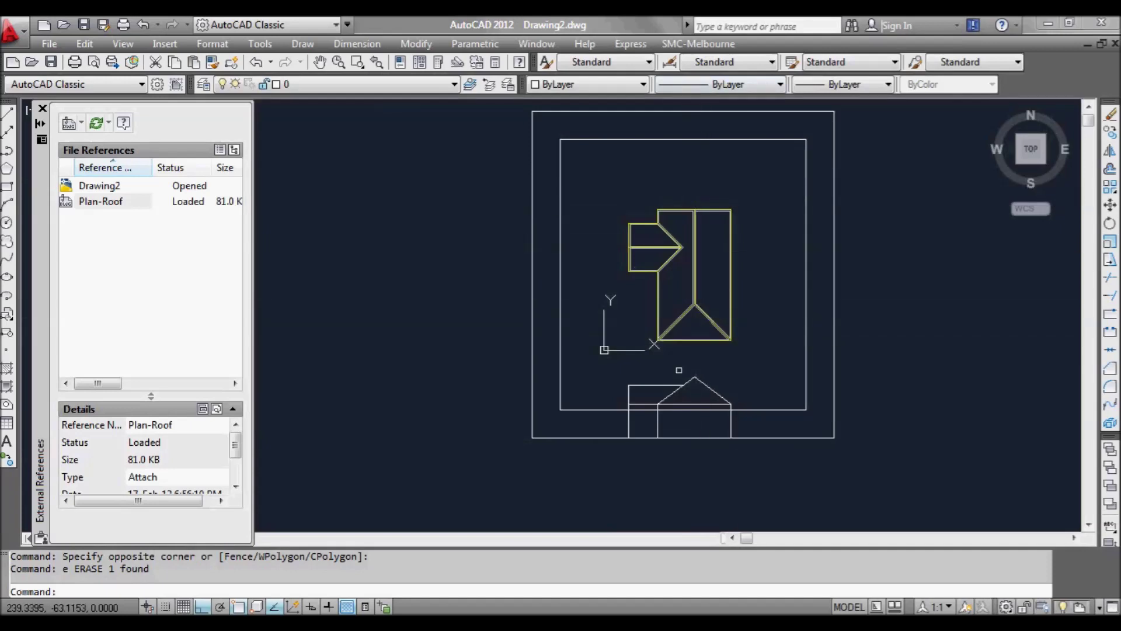
Rotate the UCS 90 degrees about the Z axis.
middle_drag(754, 369, 713, 393)
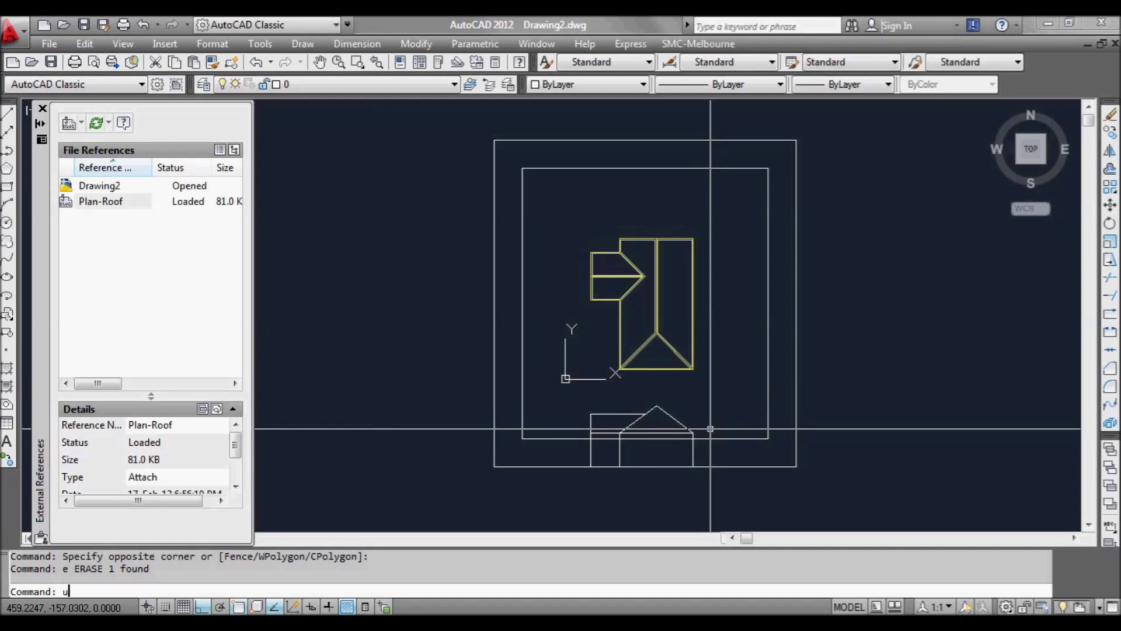
key(Return)
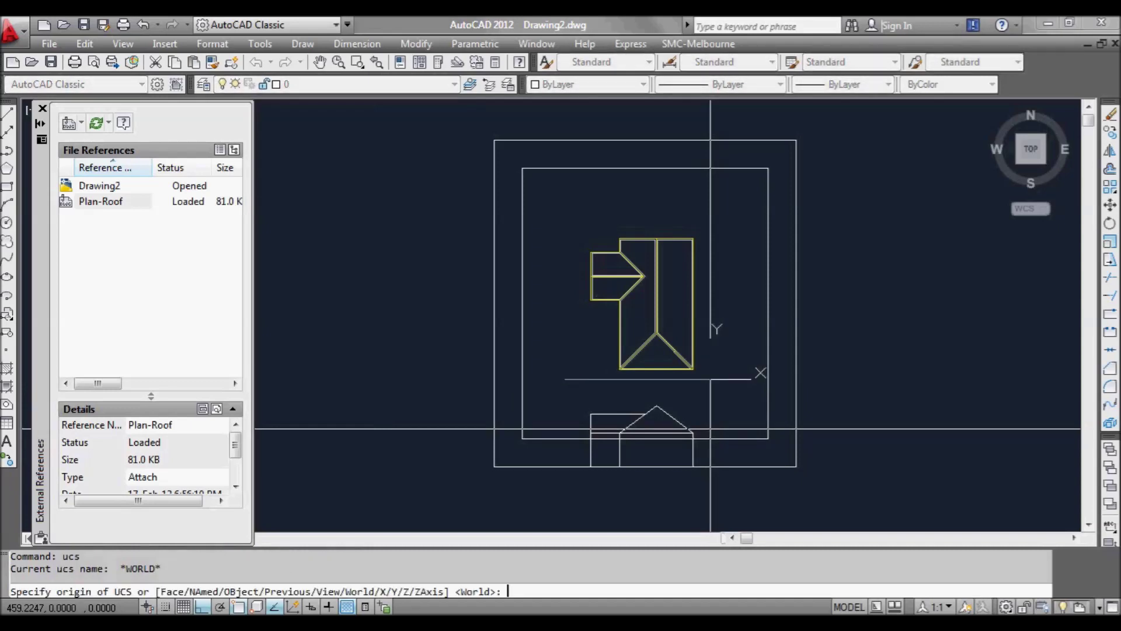
key(Return)
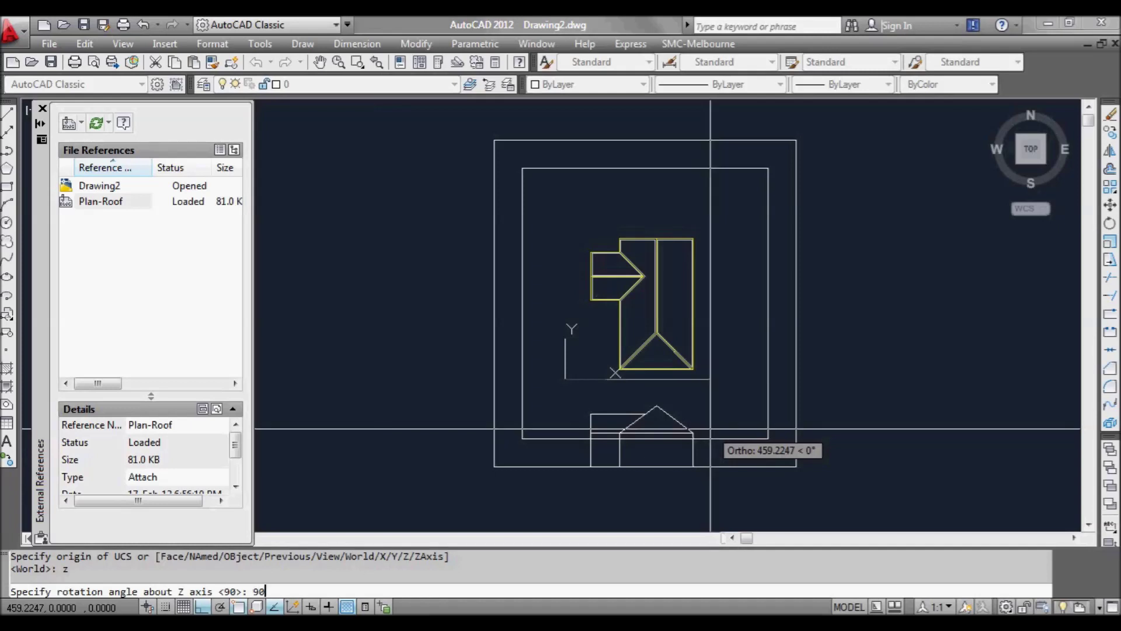
key(Return)
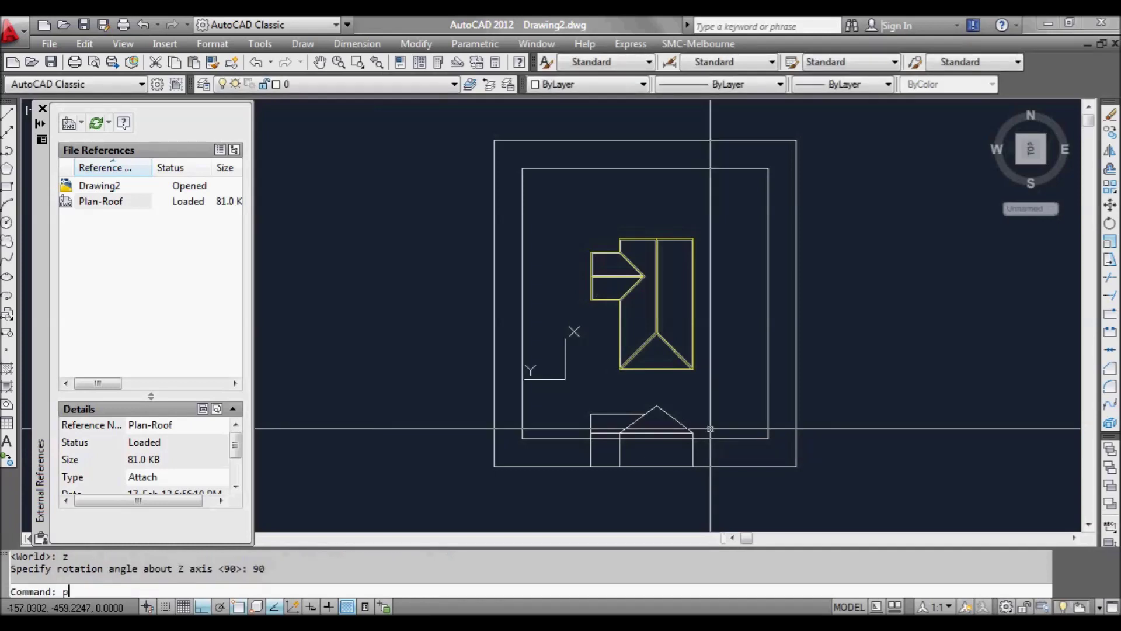
Set the display to the plan view of the current UCS.
key(Return)
key(Return)
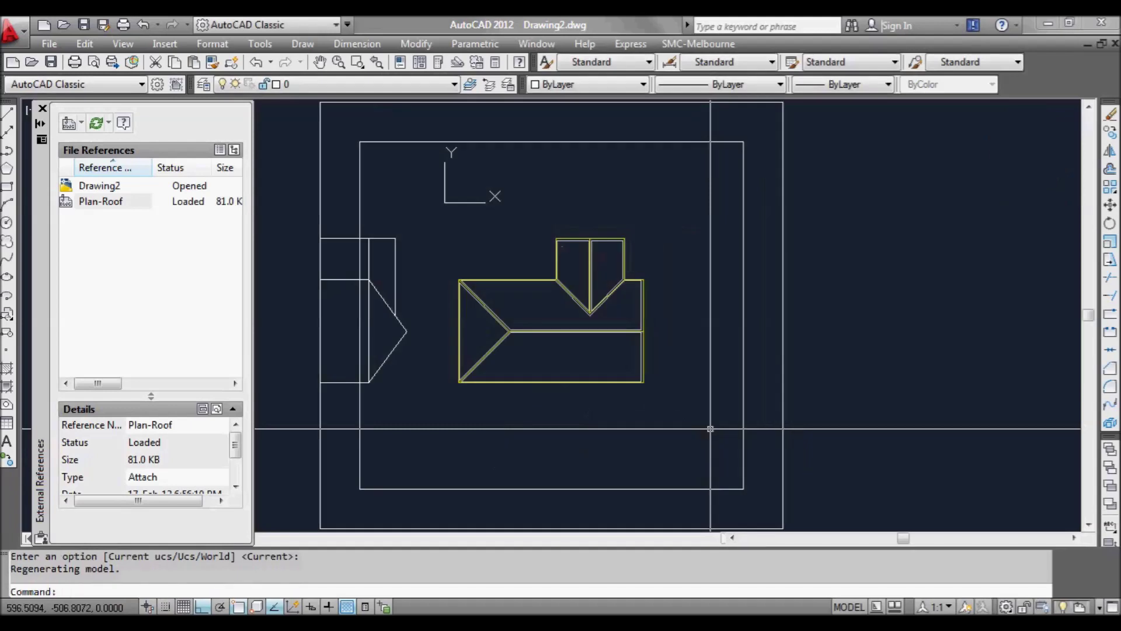
scroll(578, 409, down, 5)
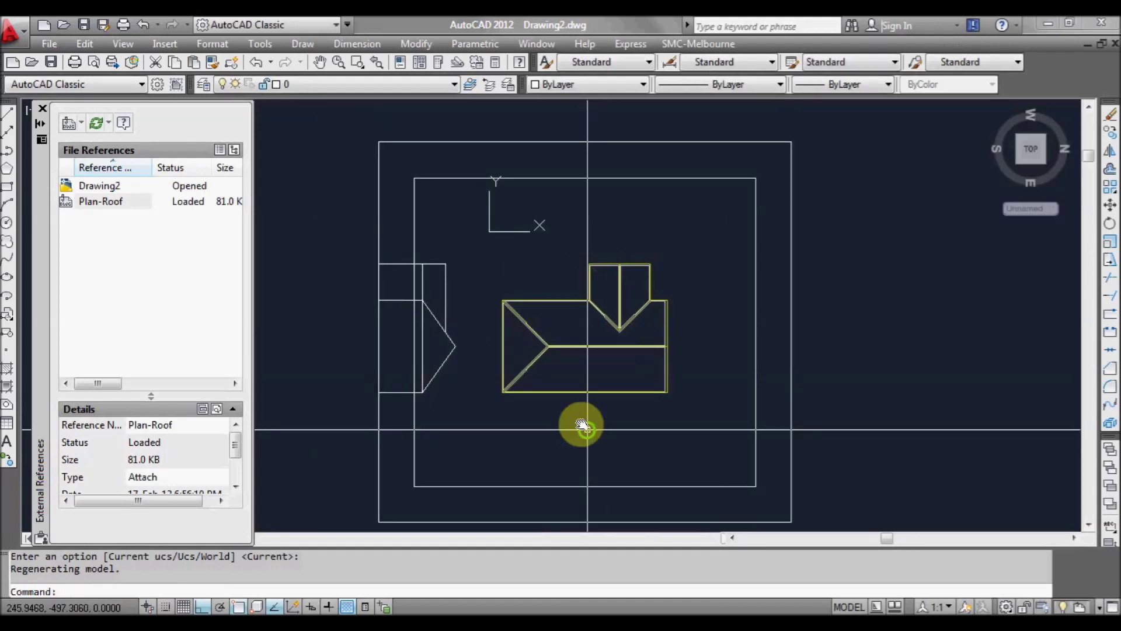
scroll(596, 397, up, 2)
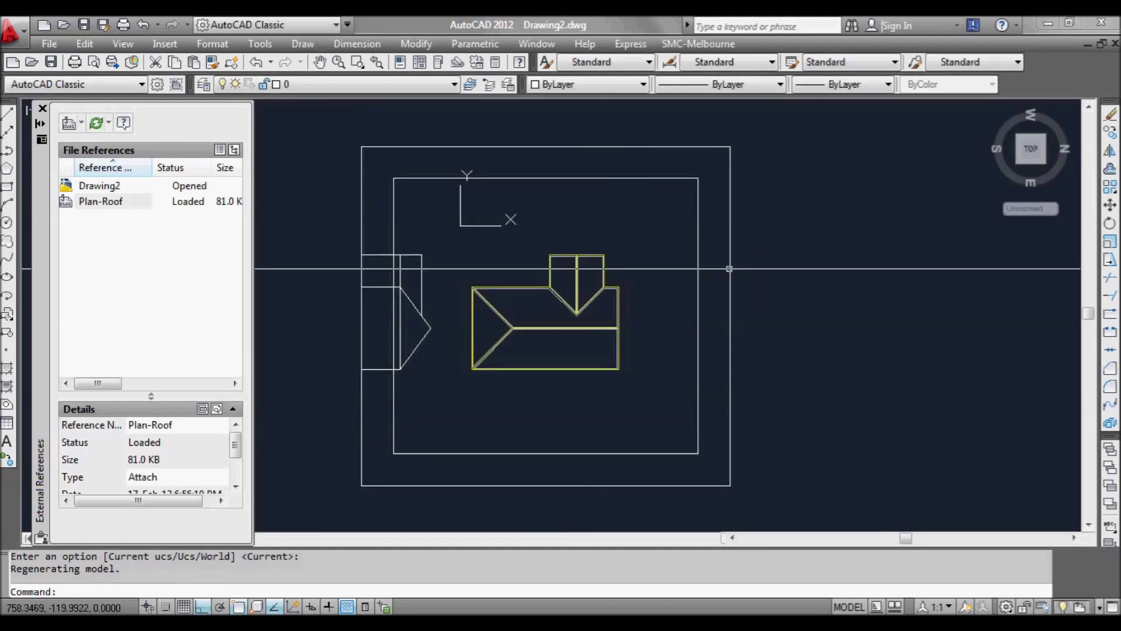